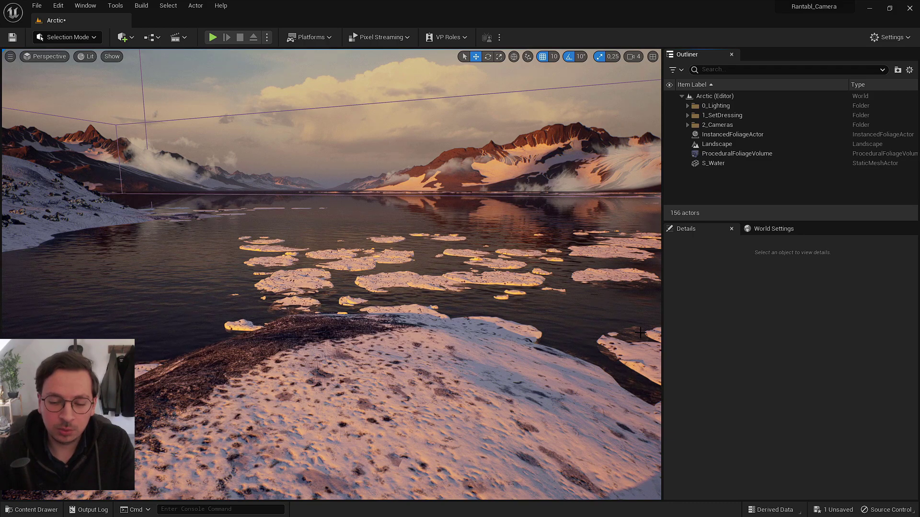
Turn and tilt the viewport view across the icy lake.
mouse_move(513, 300)
right_mouse_down()
mouse_move(431, 300)
mouse_move(510, 305)
mouse_move(508, 345)
mouse_move(485, 312)
right_mouse_up()
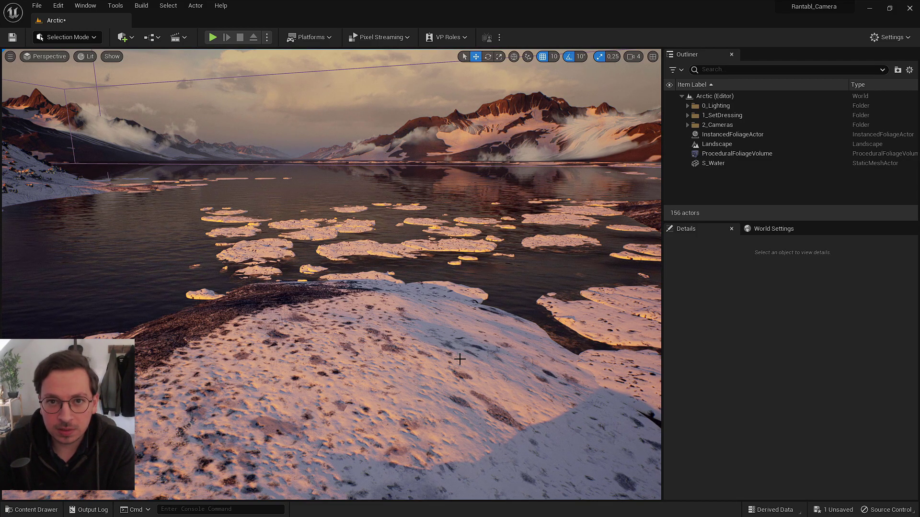
left_click_drag(460, 359, 513, 352)
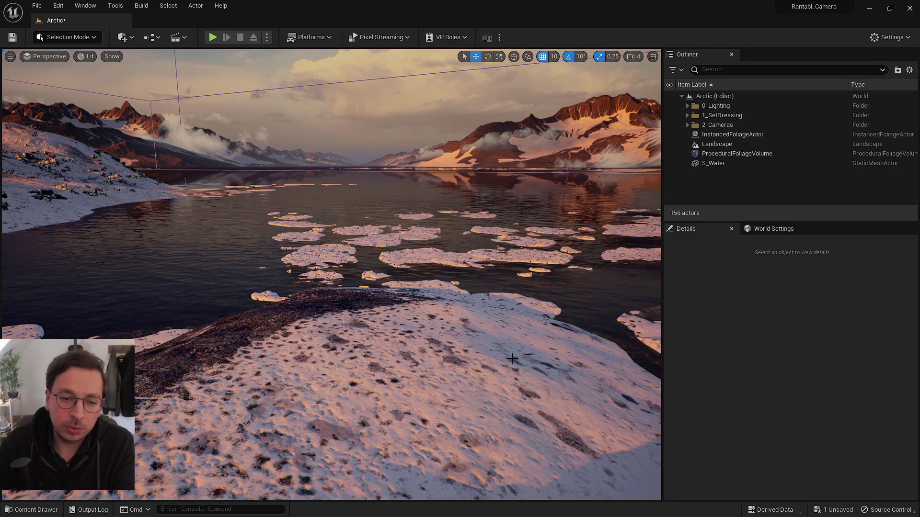
right_click_drag(464, 317, 446, 309)
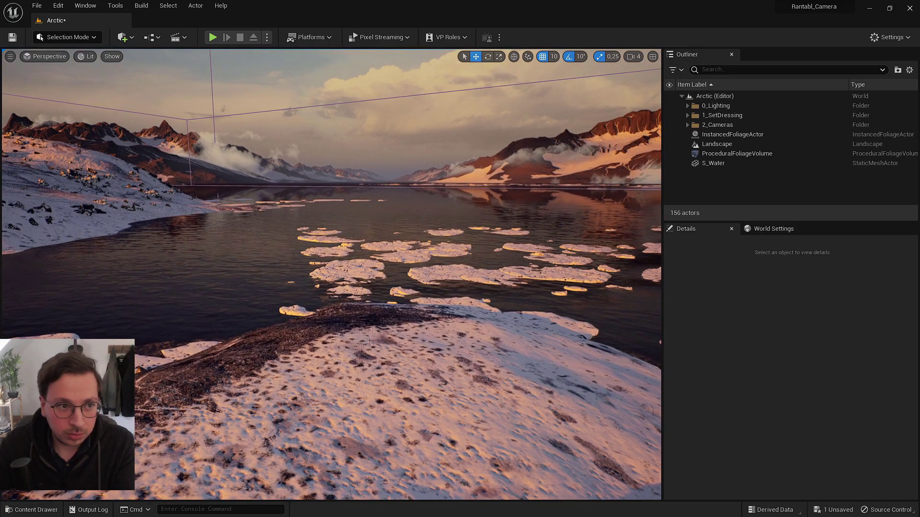
Bring up the Plugins window and search it for the virtual camera plugin.
left_click(58, 5)
left_click(90, 154)
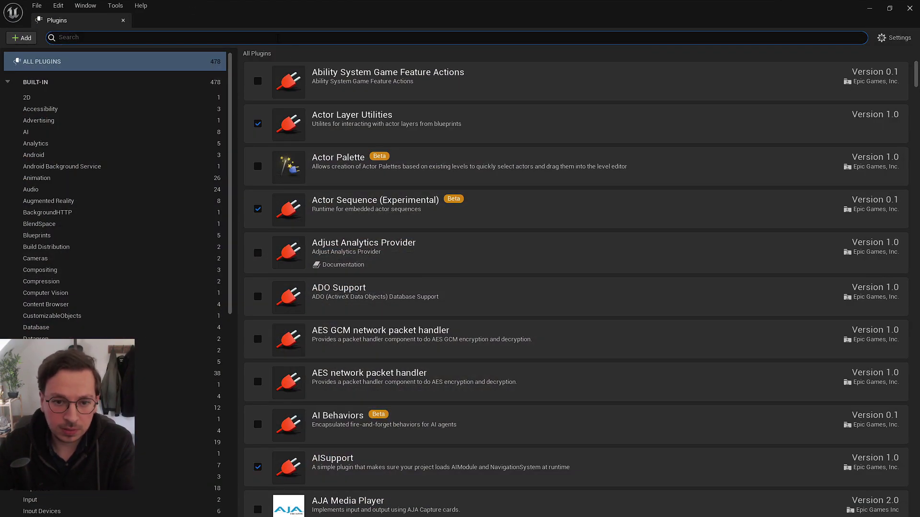
type("v")
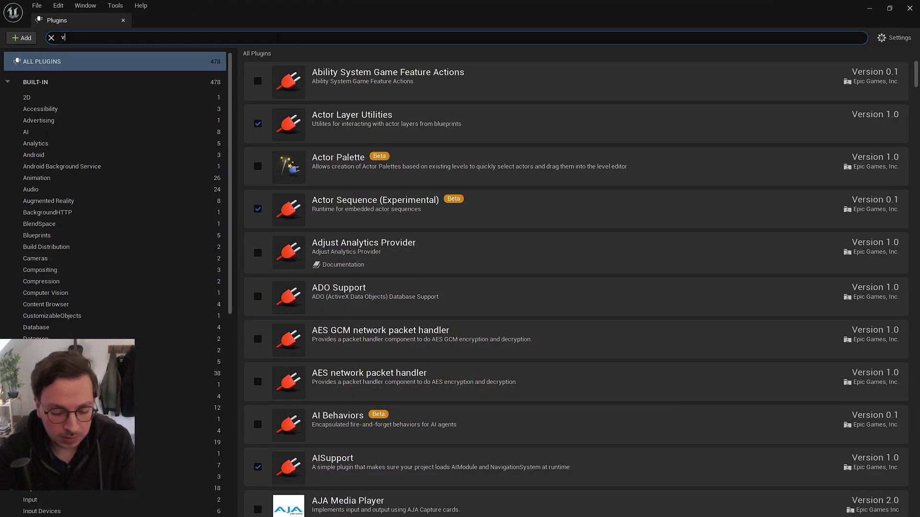
type("irtualcame")
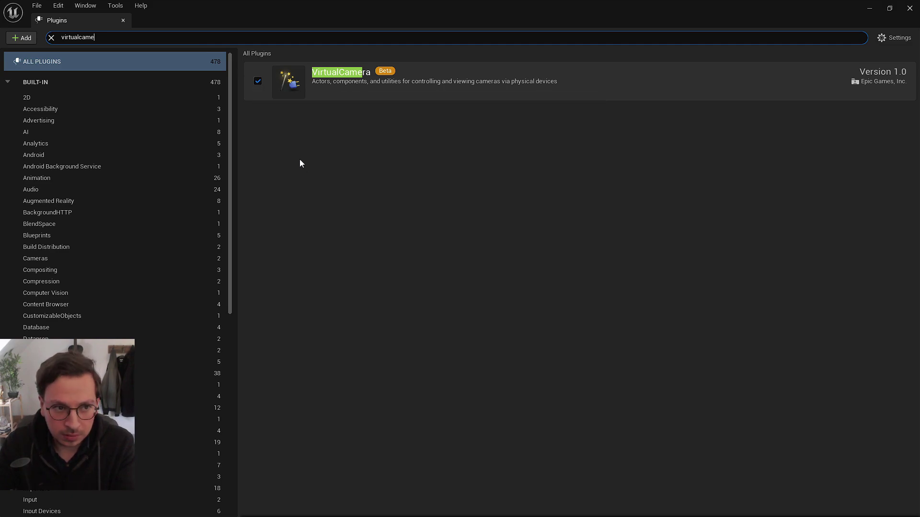
left_click(206, 40)
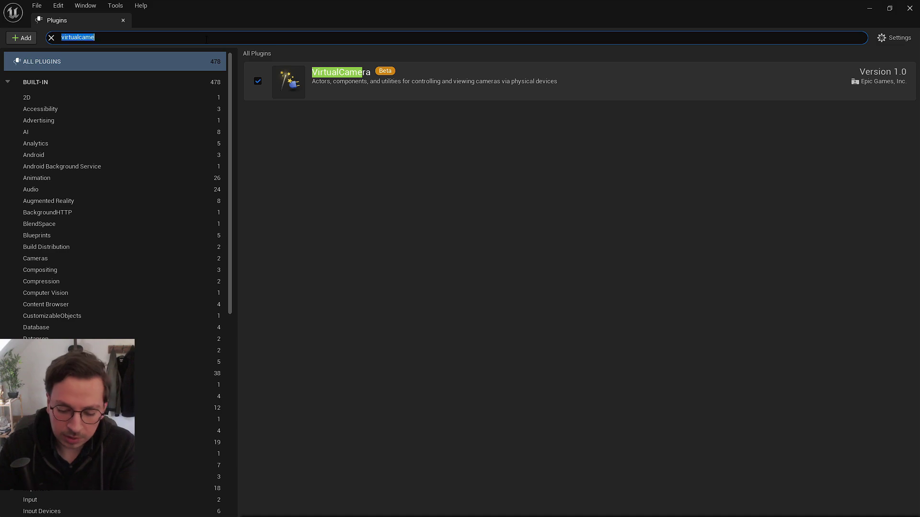
left_click(206, 40)
key("BackSpace")
key("ctrl+a")
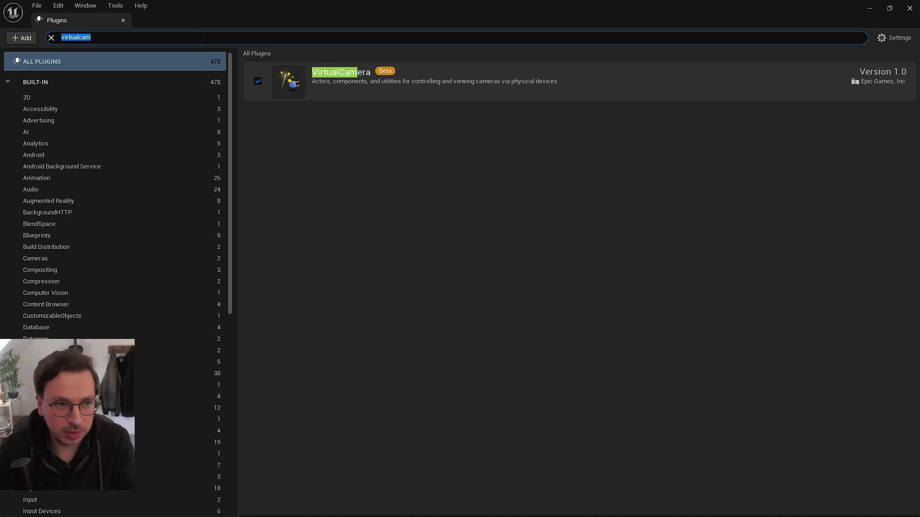
key("BackSpace")
Look up the Live Link and RemoteSession plugins, then close the Plugins window.
type("live")
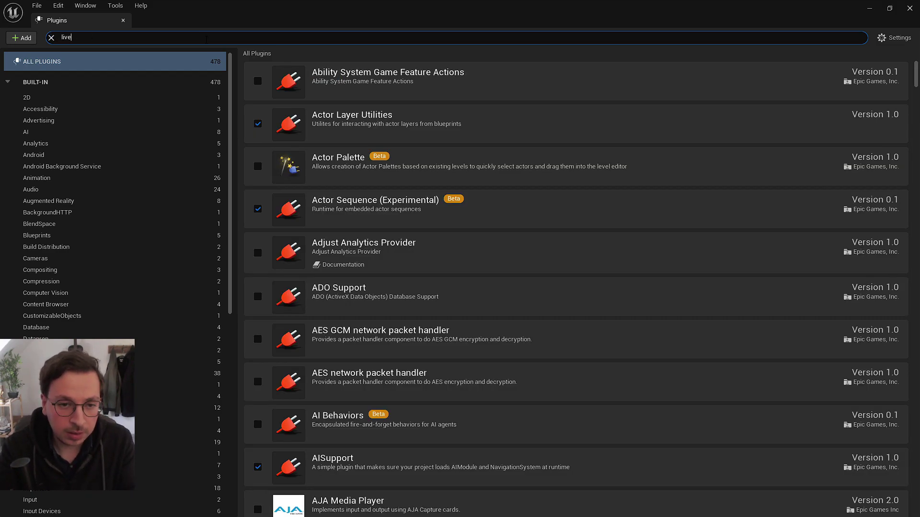
type(" link")
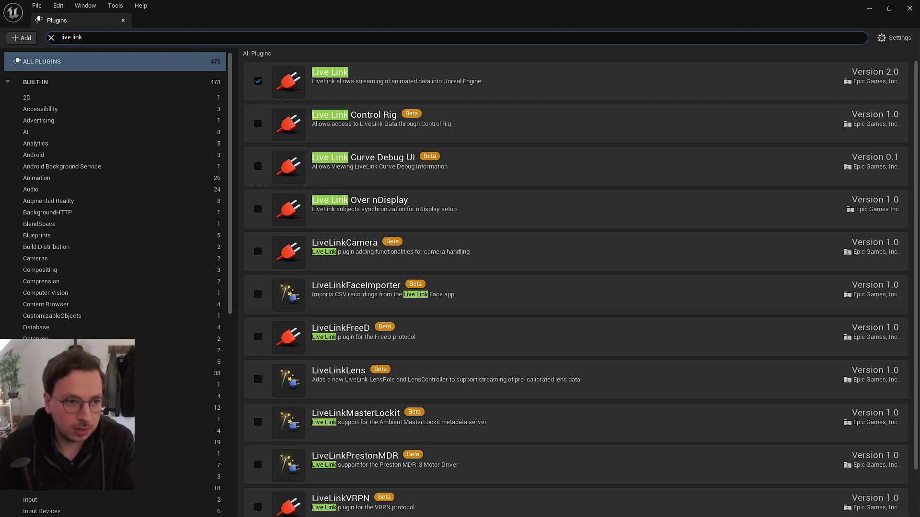
key("ctrl+a")
type("remote")
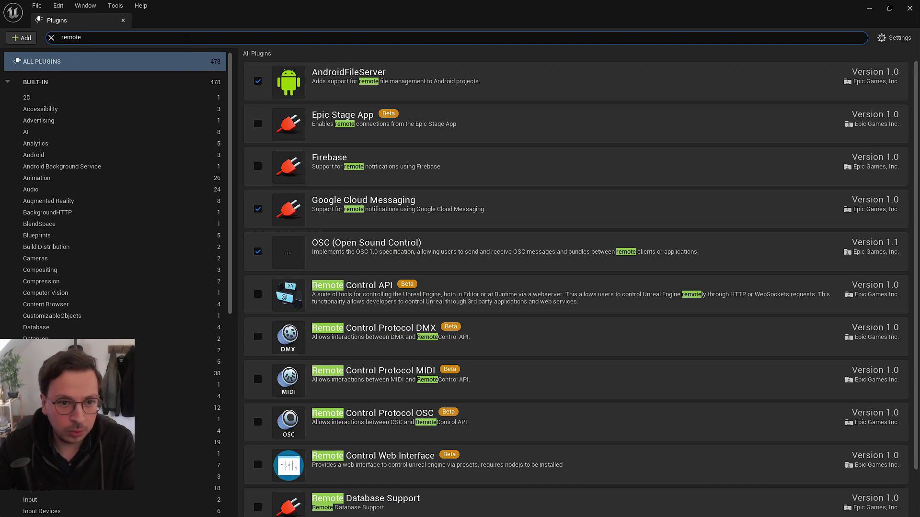
type("s")
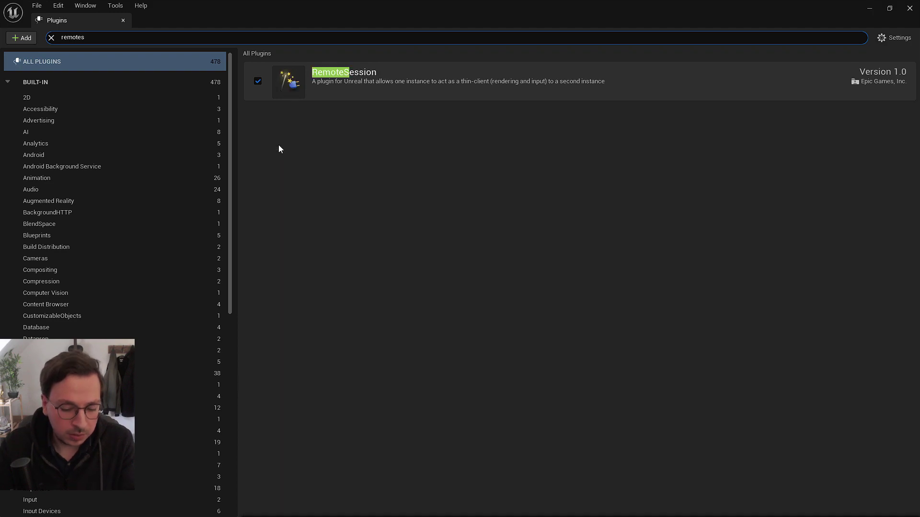
type("ession")
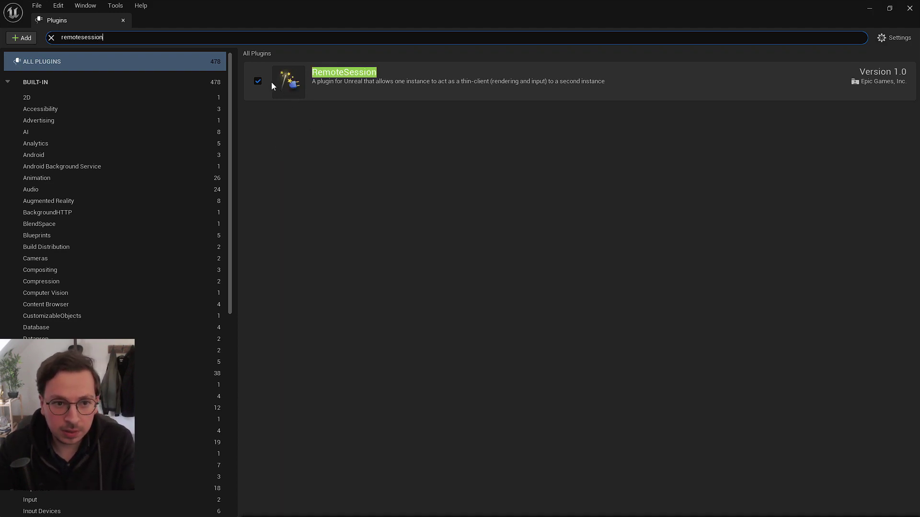
left_click(219, 38)
key("BackSpace")
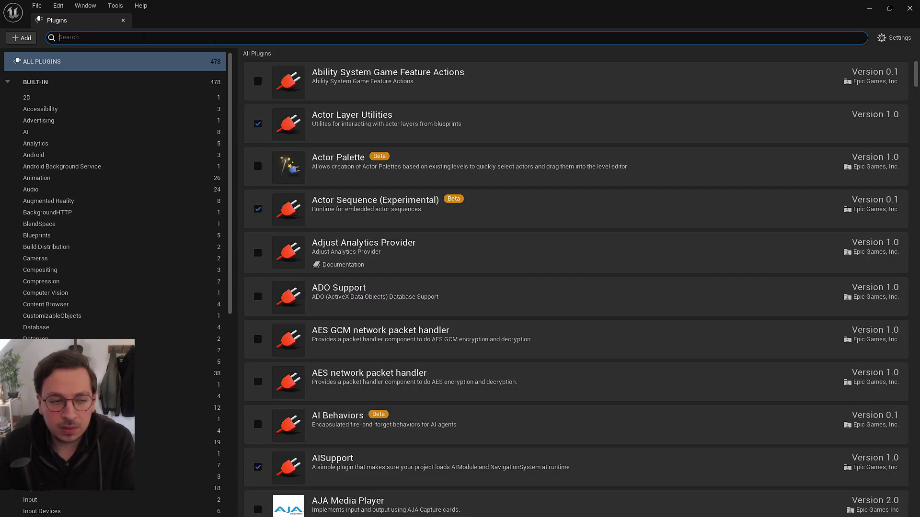
left_click(123, 20)
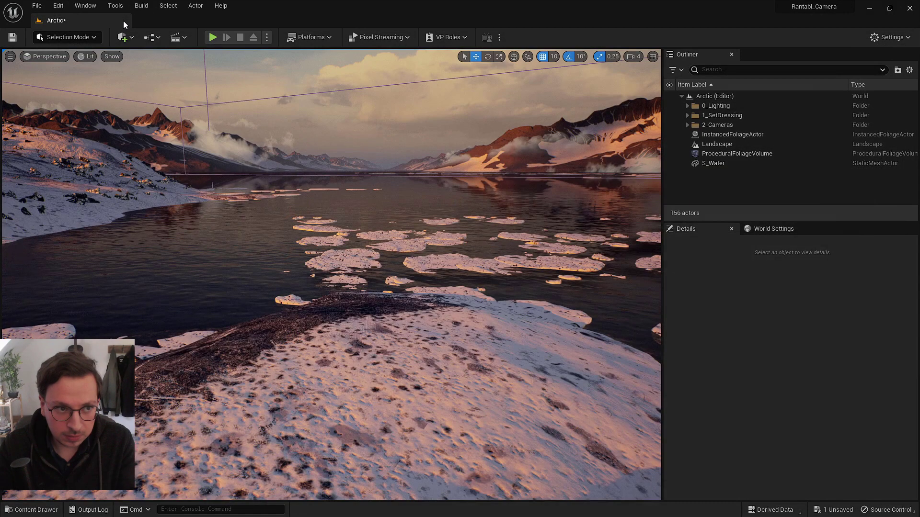
Choose Edit > Project Settings and scroll its category list down to Plugins.
left_click(53, 6)
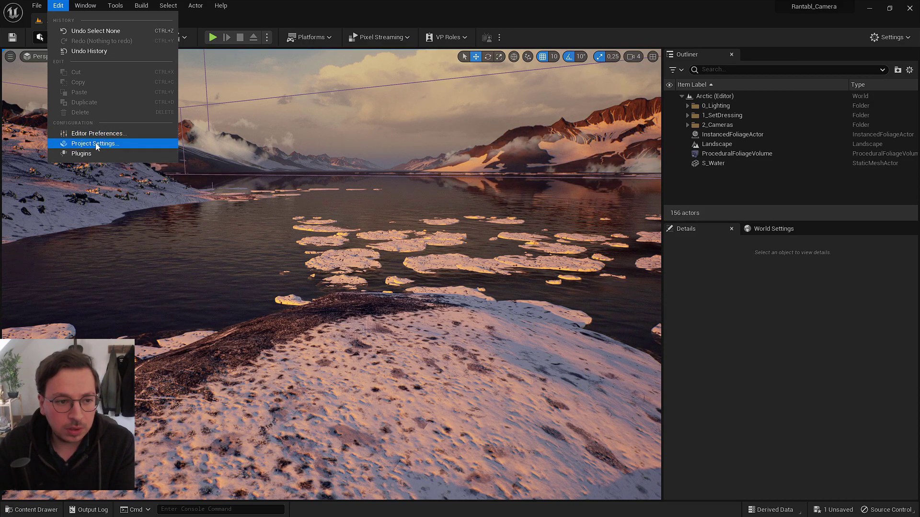
left_click(95, 144)
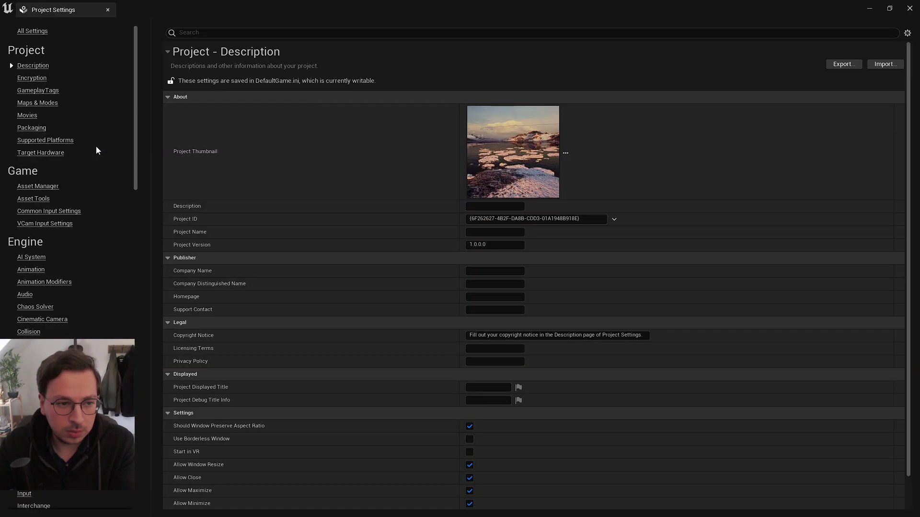
left_click_drag(134, 131, 145, 472)
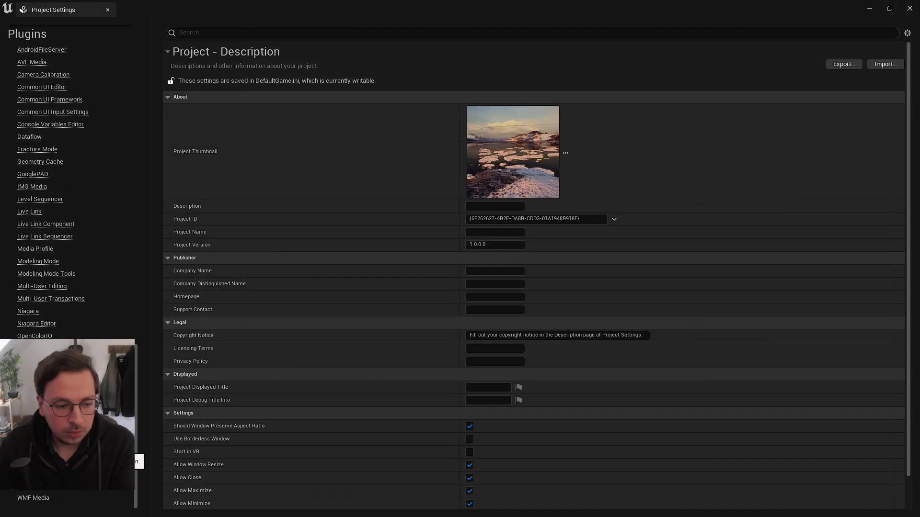
Show Plugins > UDP Messaging and check the Unicast Endpoint choices without changing them.
left_click(38, 448)
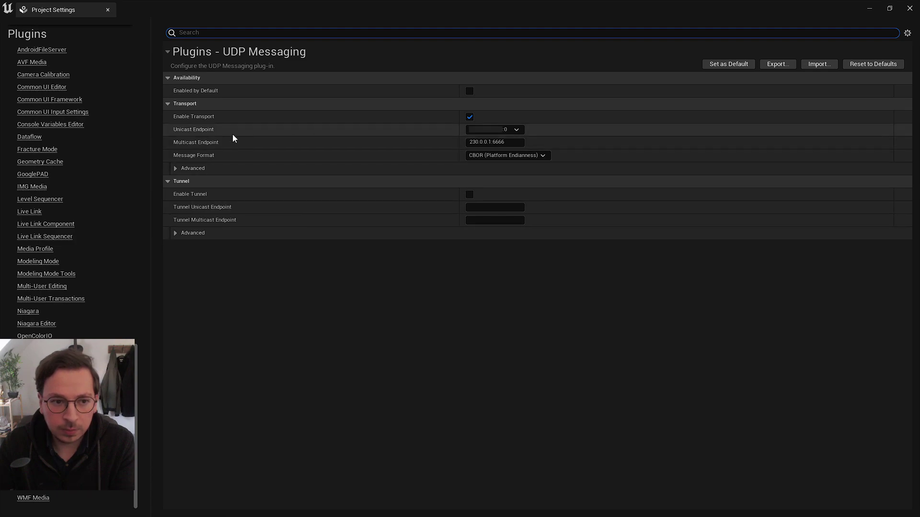
mouse_move(175, 132)
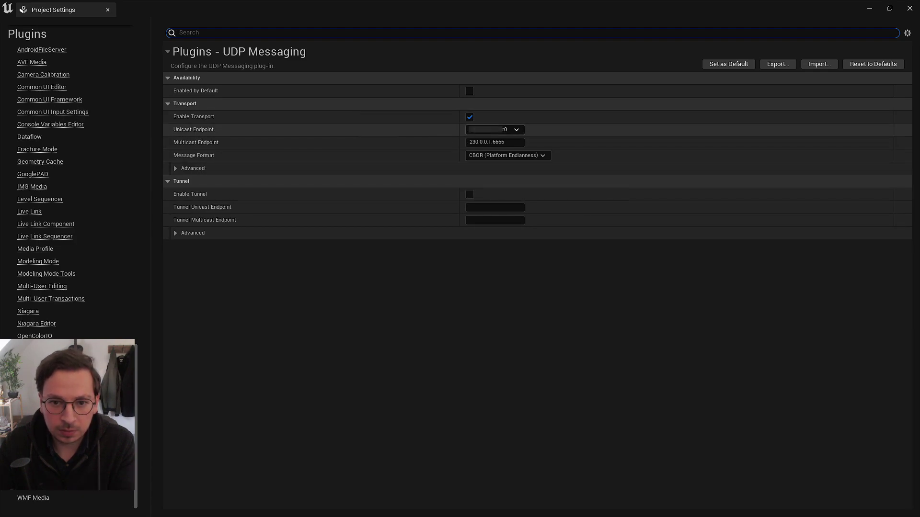
left_click(517, 130)
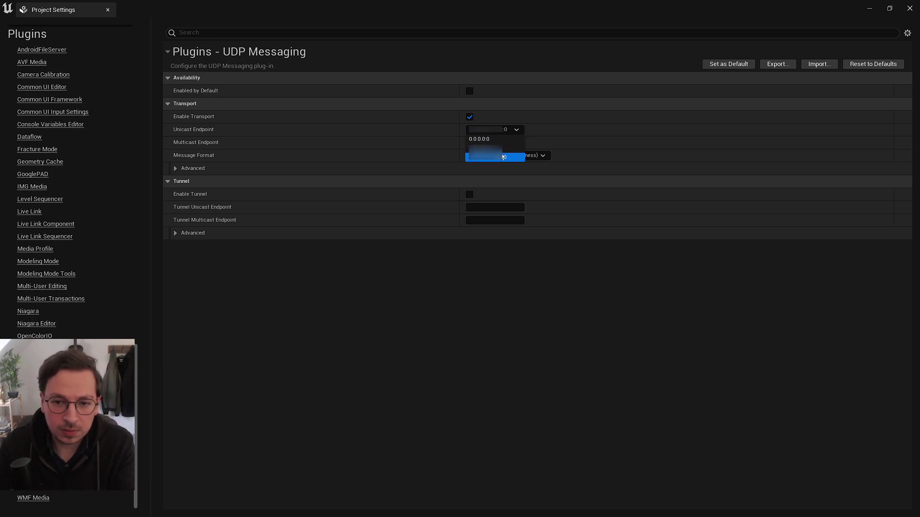
left_click(518, 129)
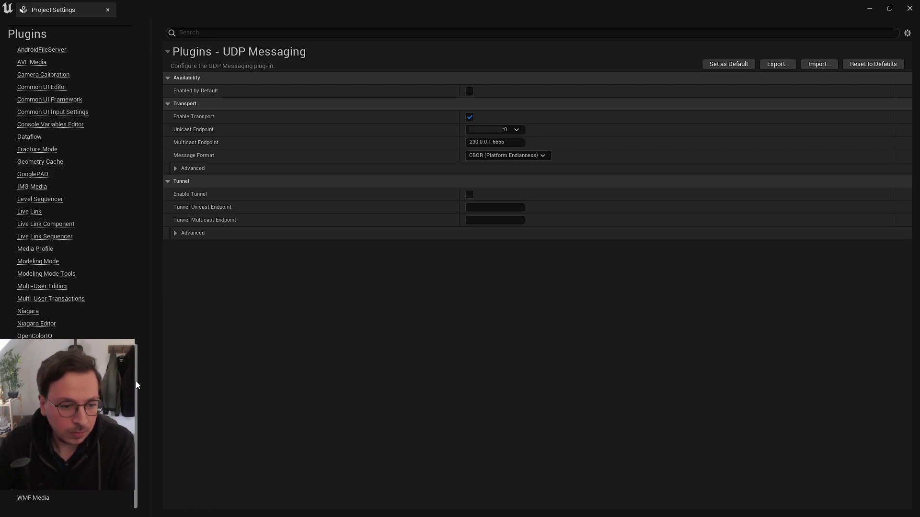
mouse_move(136, 381)
left_mouse_down()
mouse_move(144, 343)
mouse_move(135, 228)
left_mouse_up()
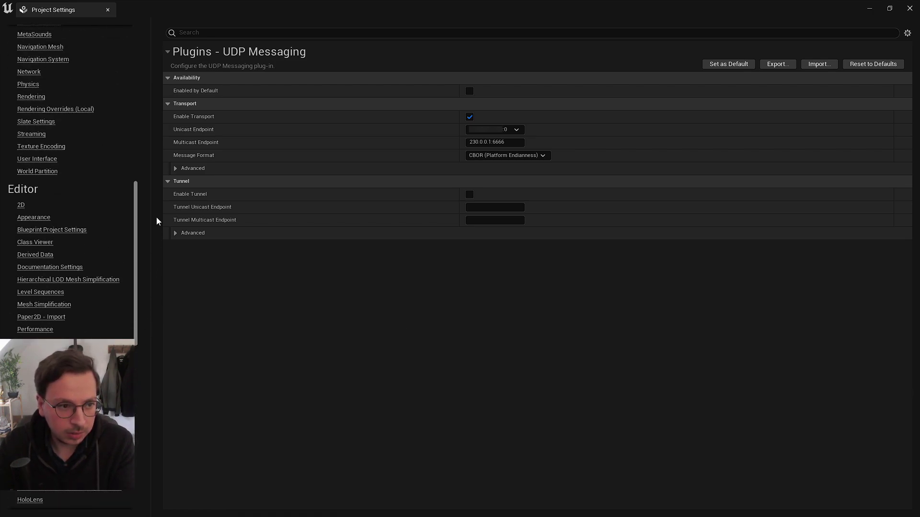
Select the Engine - Rendering category in the Project Settings sidebar.
scroll(115, 231, "up", 4)
scroll(114, 231, "up", 5)
scroll(114, 231, "up", 7)
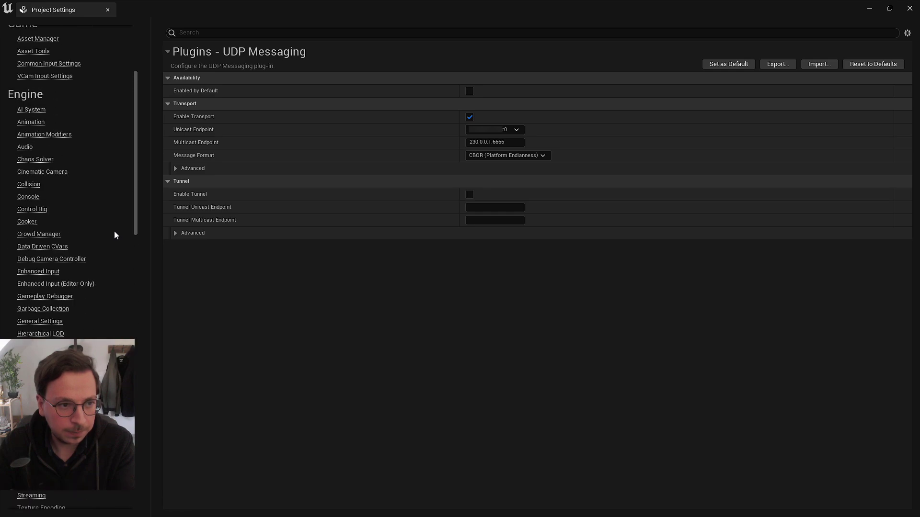
scroll(114, 231, "up", 3)
scroll(29, 164, "down", 2)
scroll(37, 176, "down", 5)
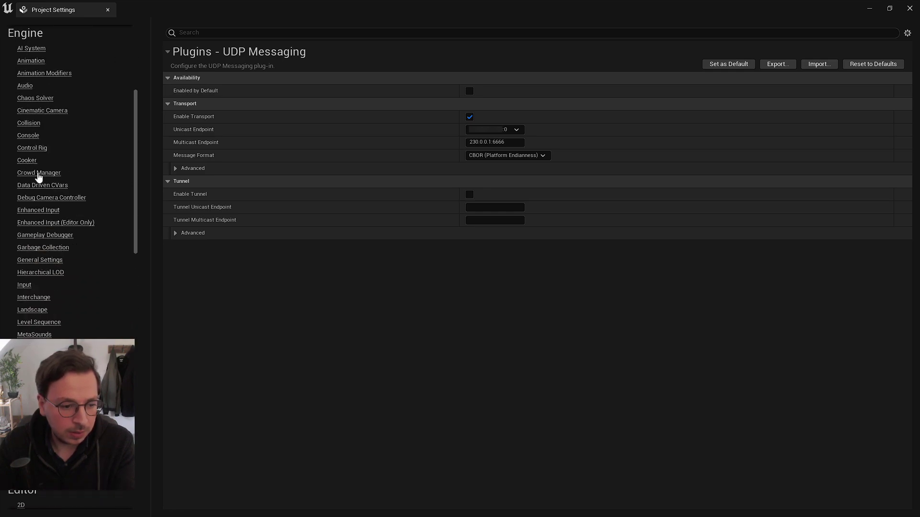
scroll(38, 177, "down", 2)
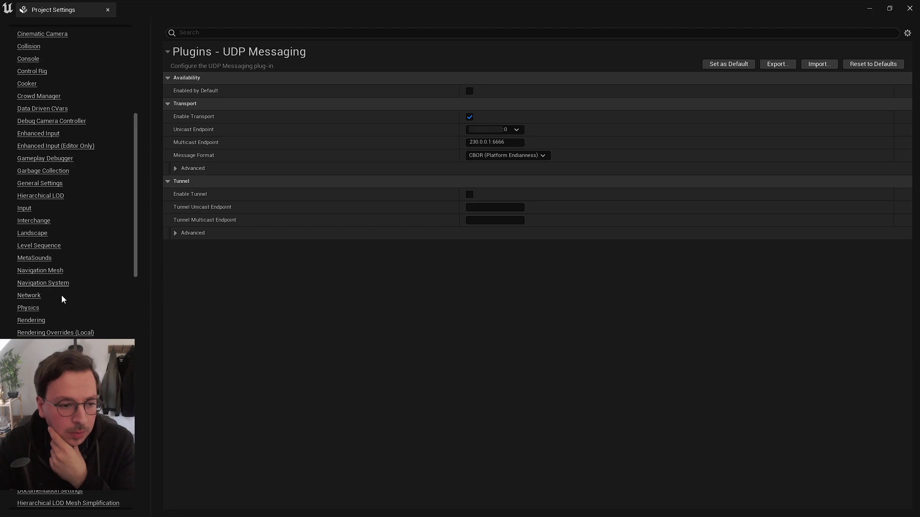
left_click(37, 322)
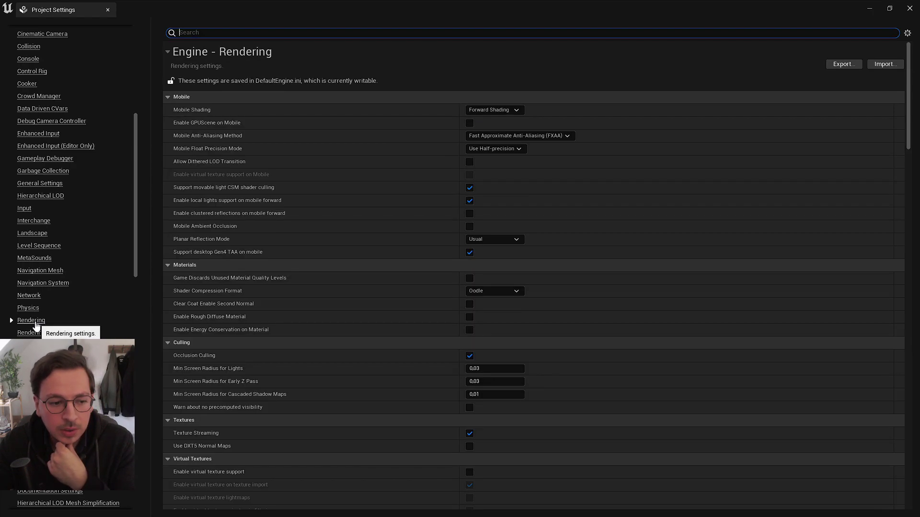
Scroll the Rendering page down to Default Settings and its Advanced subsection.
scroll(392, 245, "down", 8)
scroll(372, 236, "down", 8)
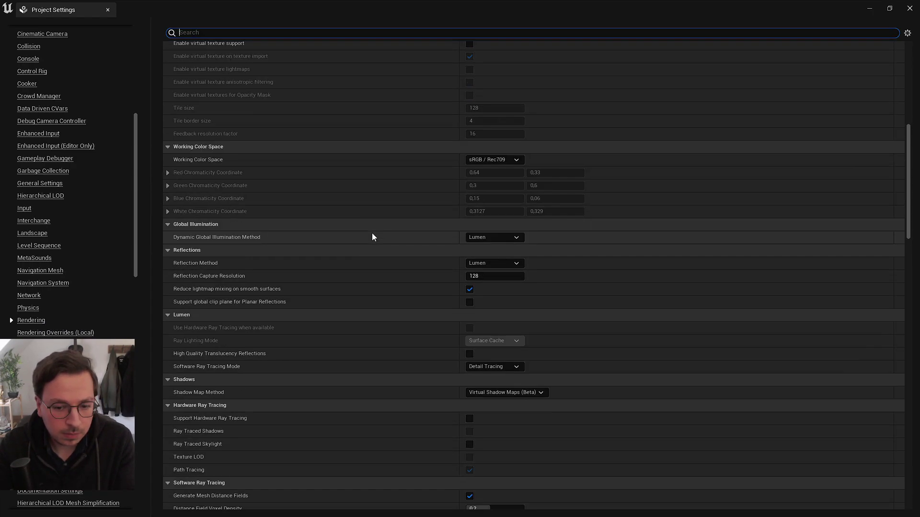
scroll(373, 238, "down", 8)
scroll(371, 234, "down", 1)
scroll(370, 234, "down", 3)
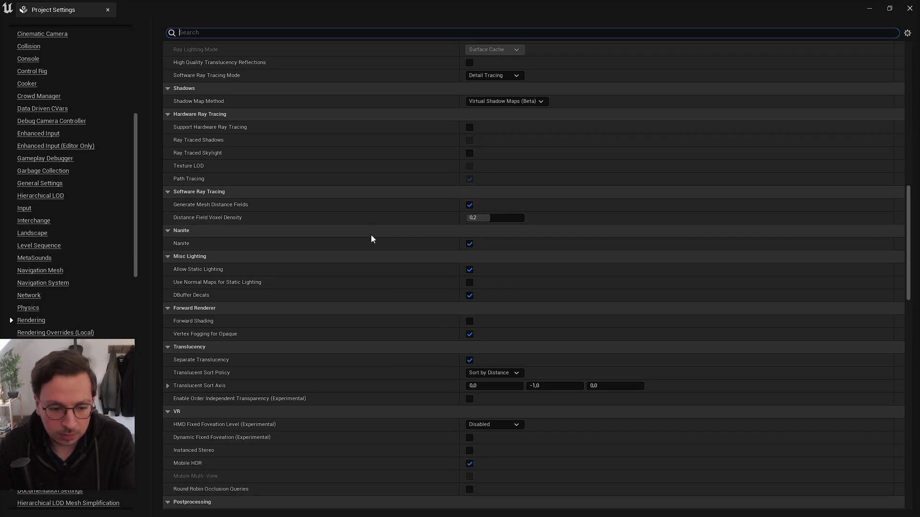
scroll(371, 234, "down", 3)
scroll(371, 234, "down", 3)
scroll(371, 235, "down", 3)
scroll(370, 235, "down", 3)
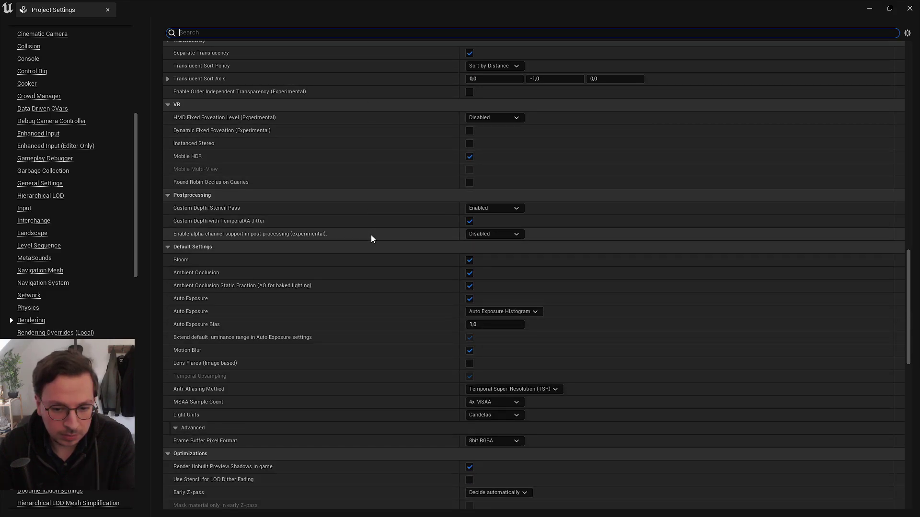
scroll(371, 235, "down", 3)
scroll(371, 235, "down", 2)
scroll(371, 235, "down", 1)
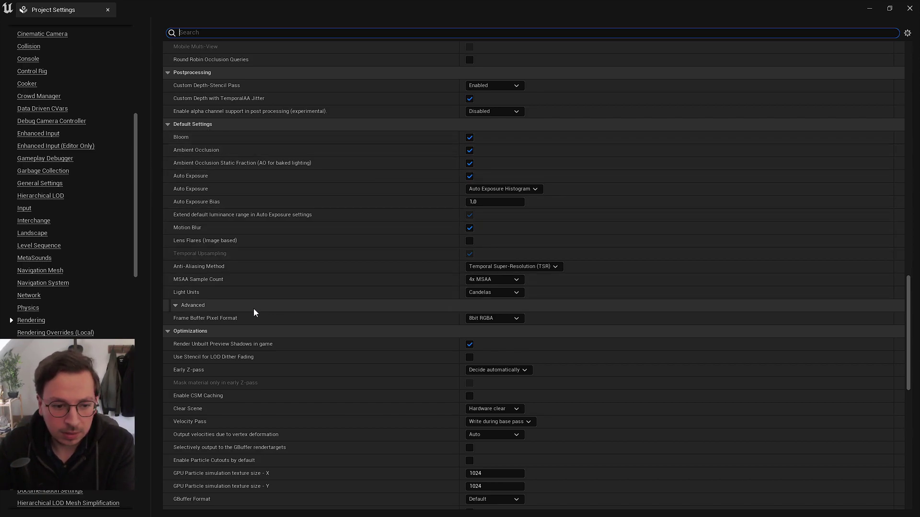
Review the Frame Buffer Pixel Format list, keep 8bit RGBA, and close Project Settings.
left_click(176, 305)
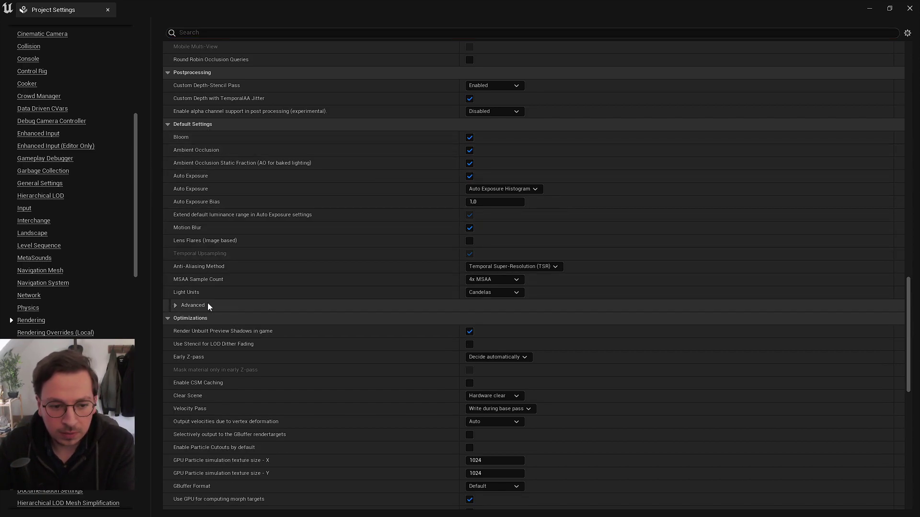
left_click(175, 306)
left_click(492, 320)
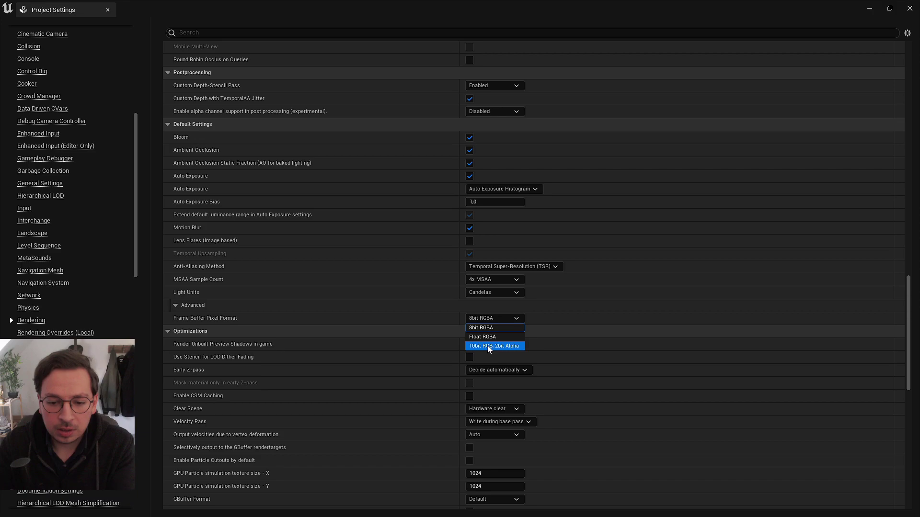
left_click(489, 320)
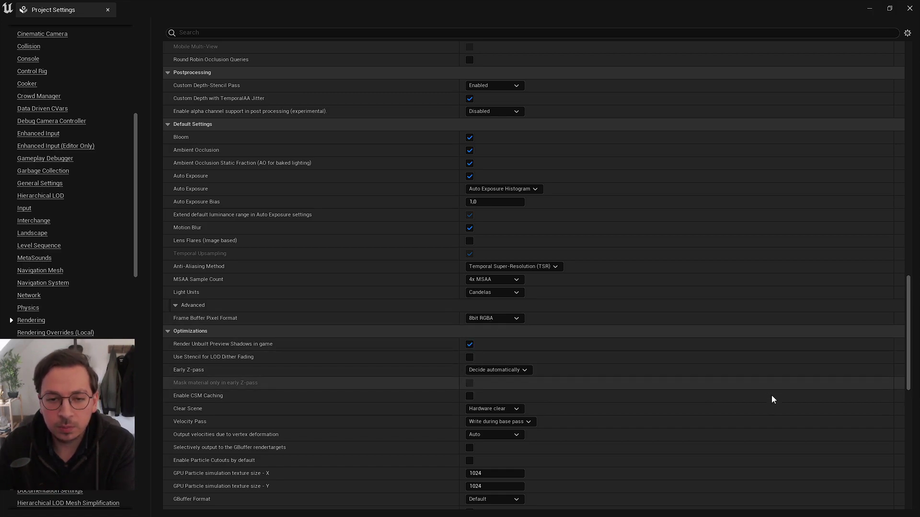
left_click(494, 319)
left_click(496, 328)
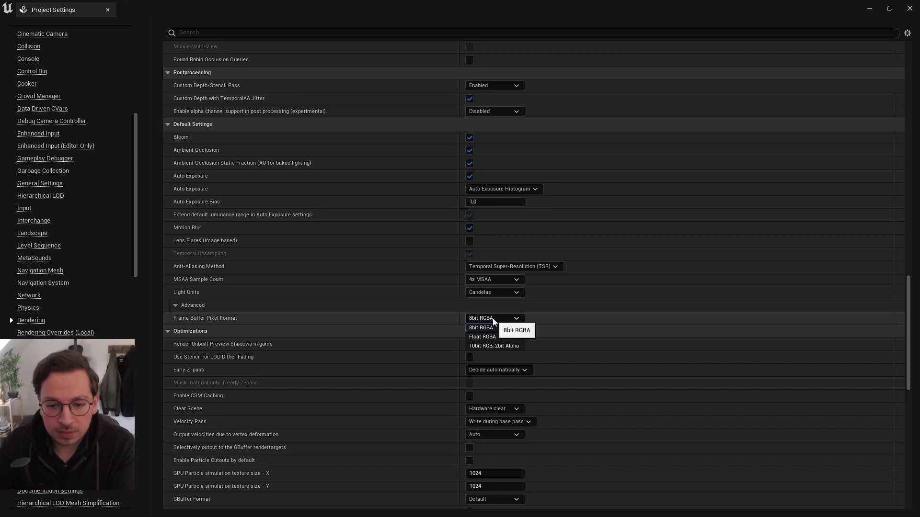
left_click(489, 320)
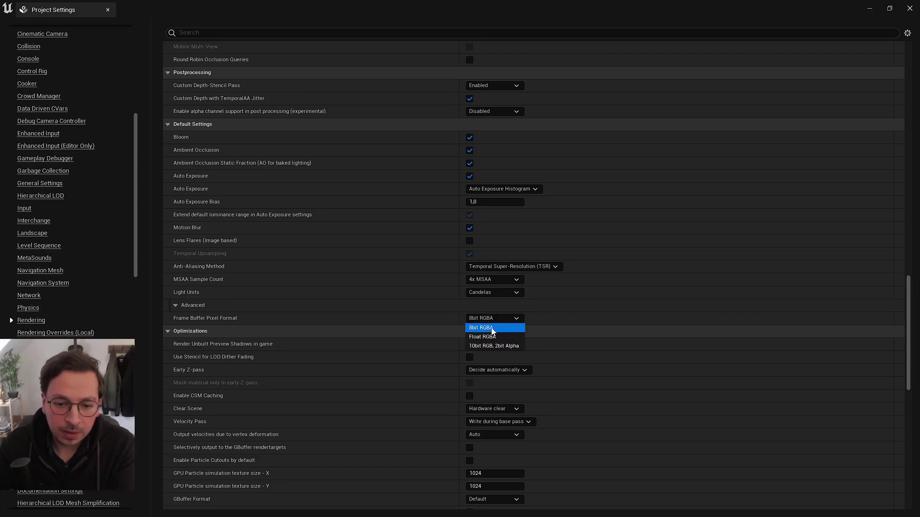
left_click(492, 329)
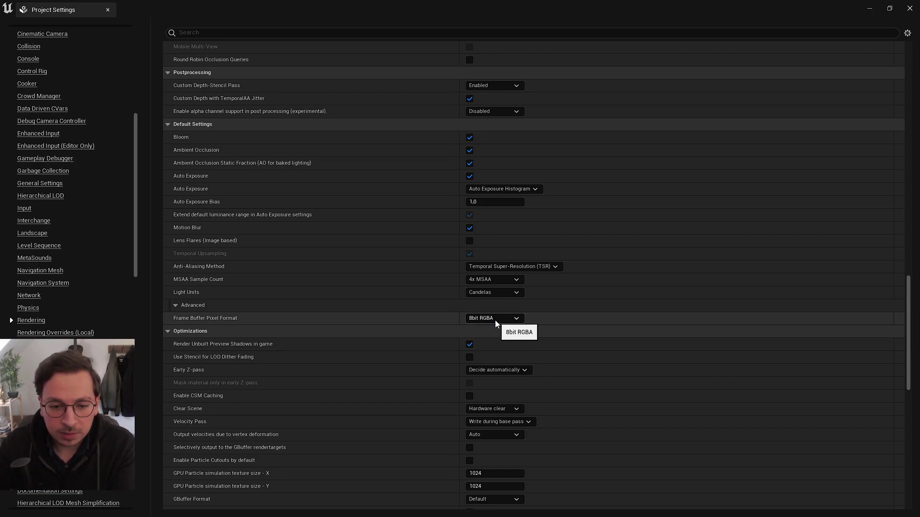
left_click(493, 319)
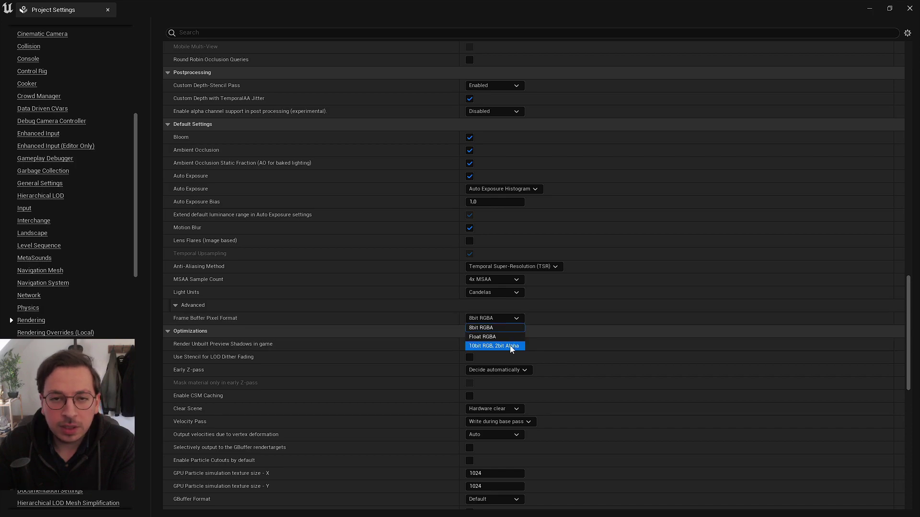
left_click(484, 320)
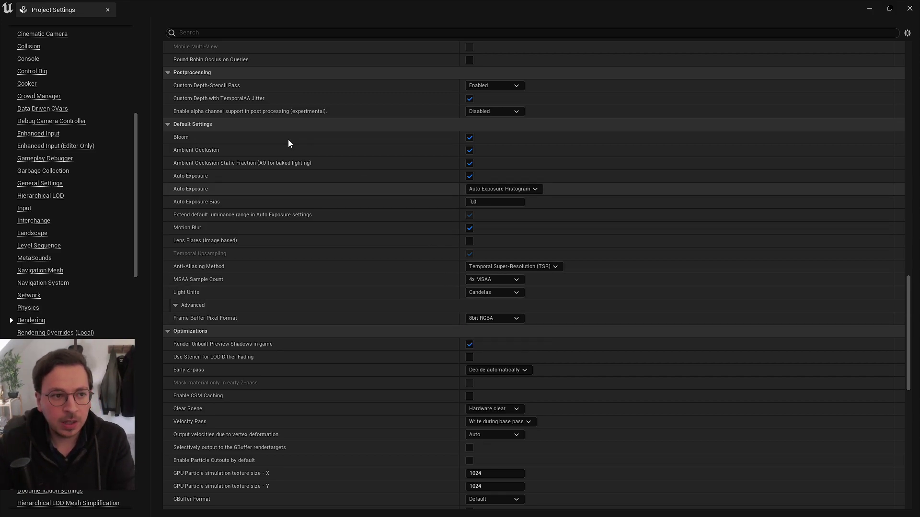
left_click(107, 9)
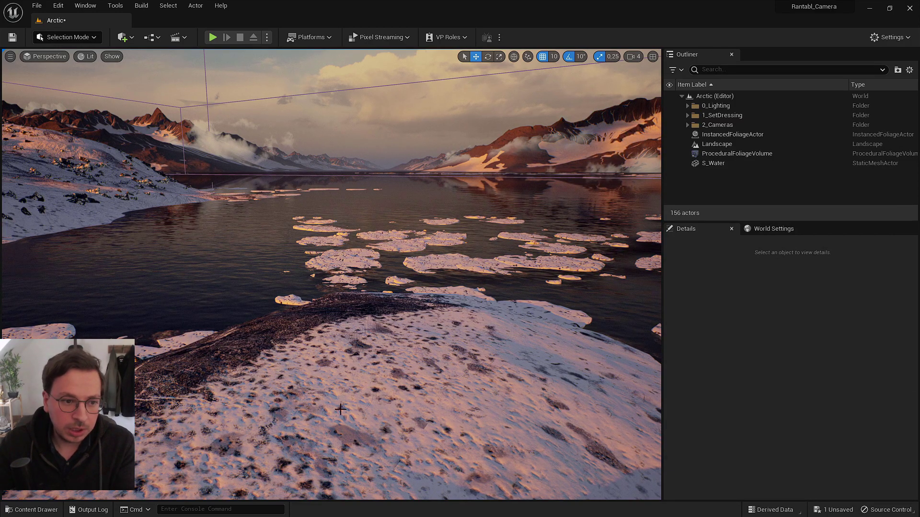
Open the Live Link panel from Window > Virtual Production.
left_click(89, 7)
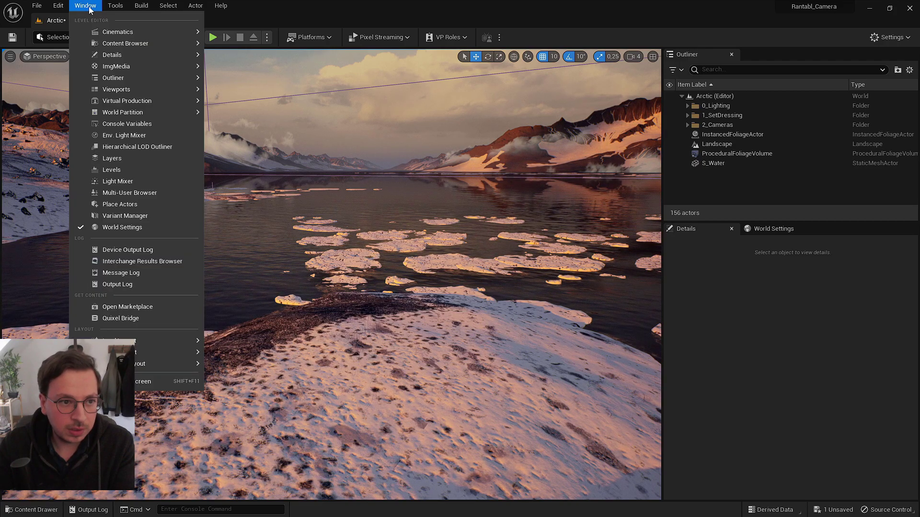
mouse_move(134, 101)
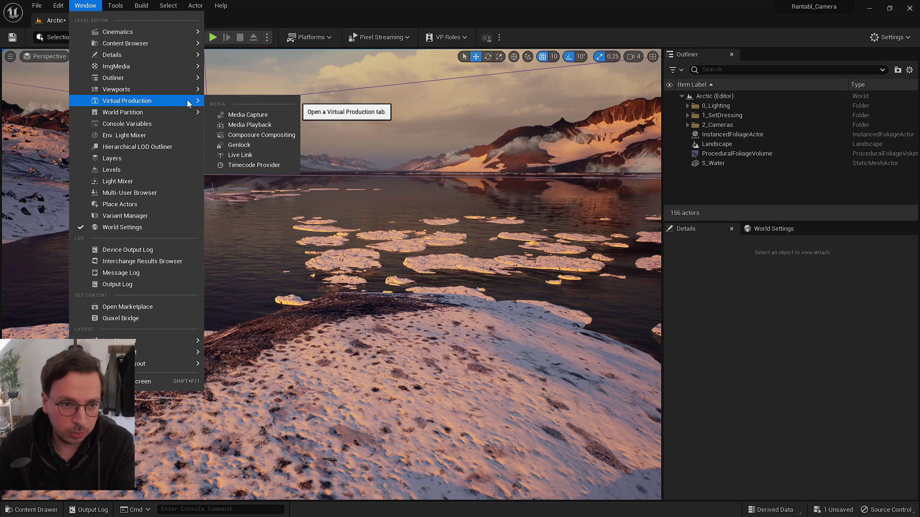
left_click(231, 156)
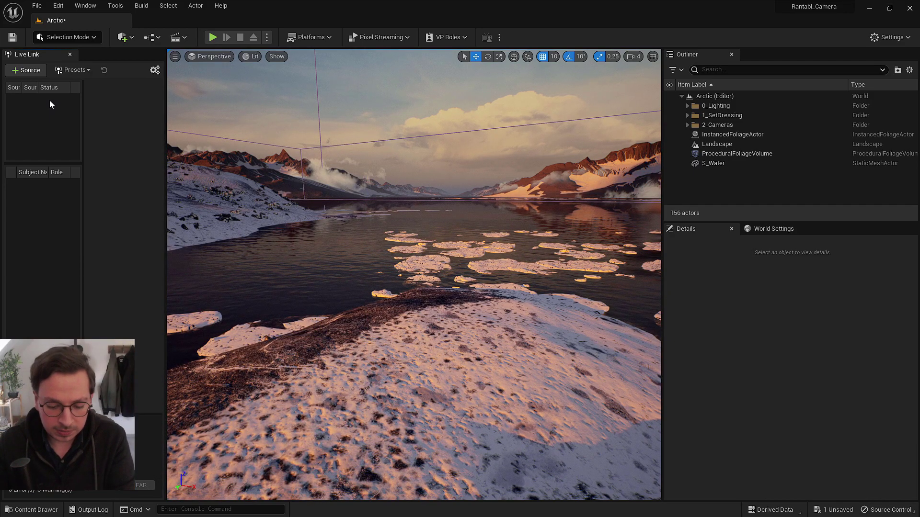
left_click(58, 6)
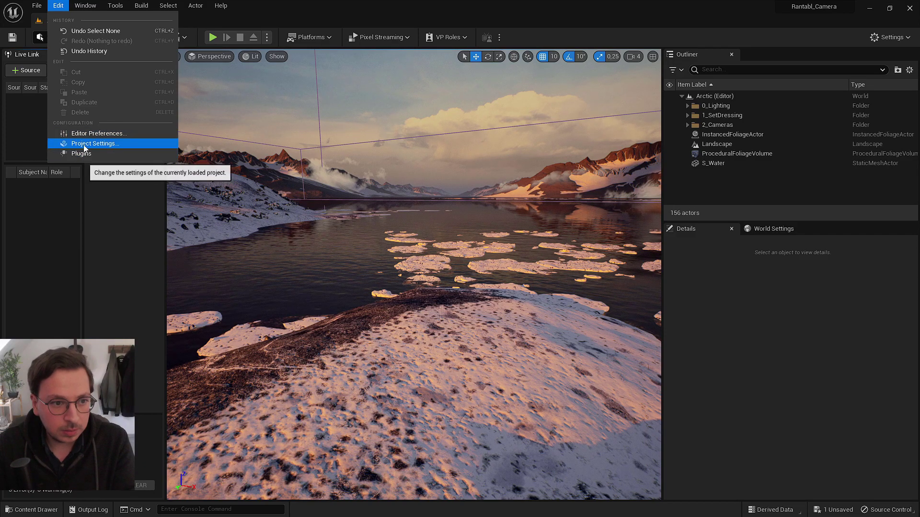
left_click(94, 145)
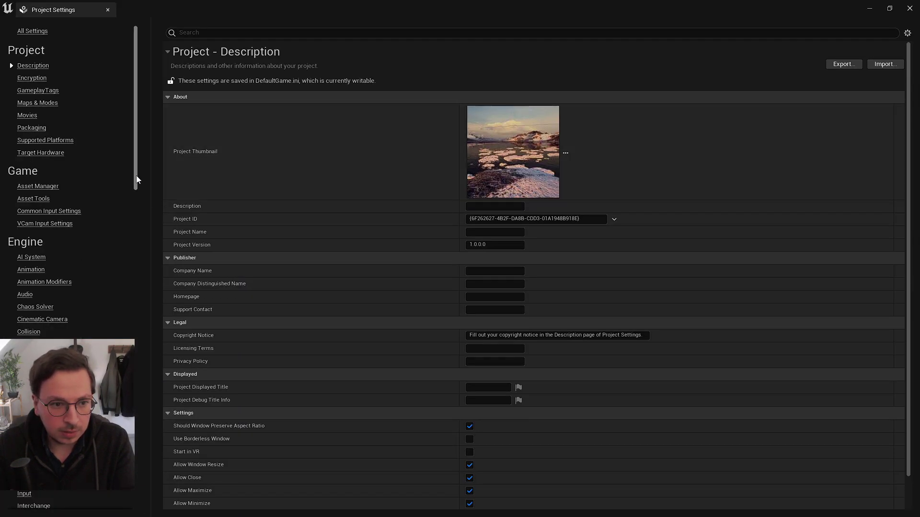
left_click_drag(136, 180, 136, 501)
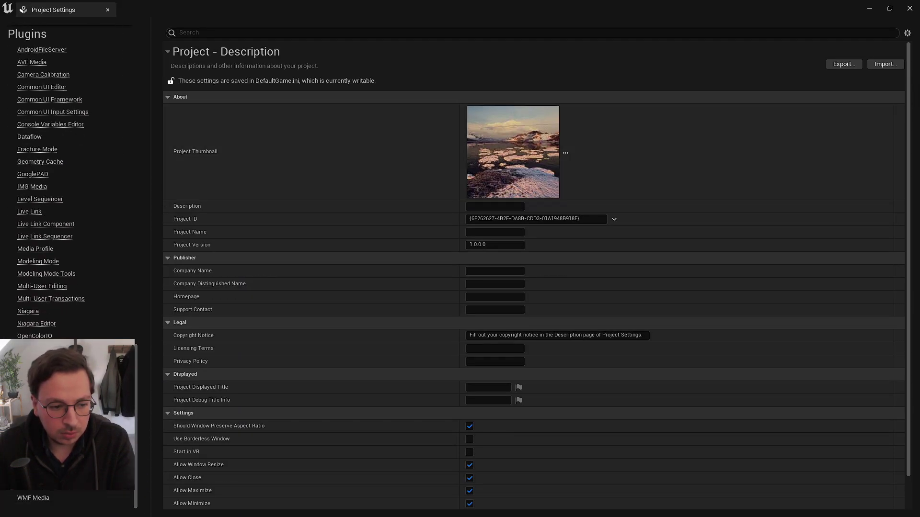
left_click(33, 485)
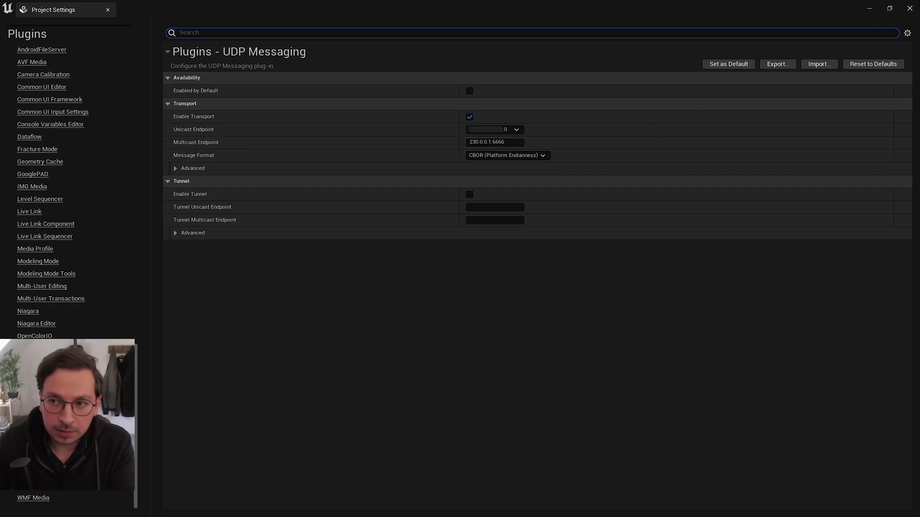
left_click(910, 8)
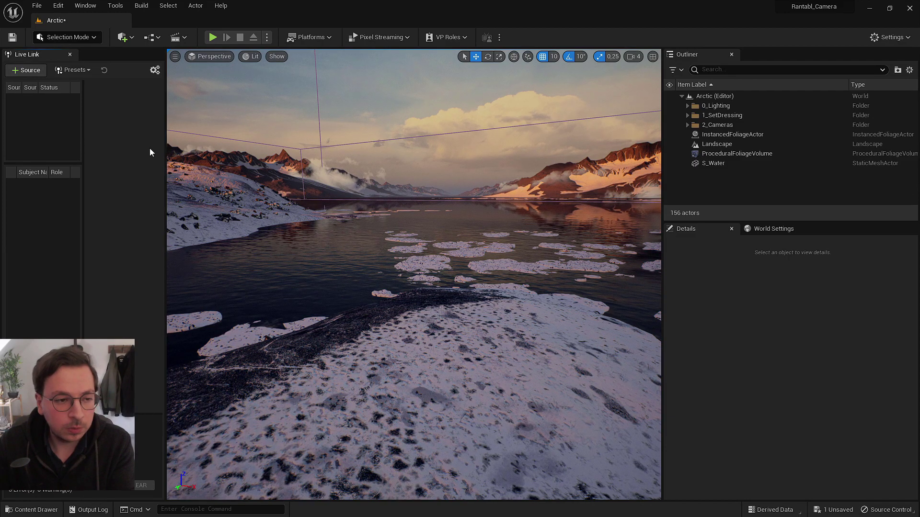
Add the phone's RemoteSession entry as a Live Link Message Bus source.
left_click(28, 73)
mouse_move(36, 97)
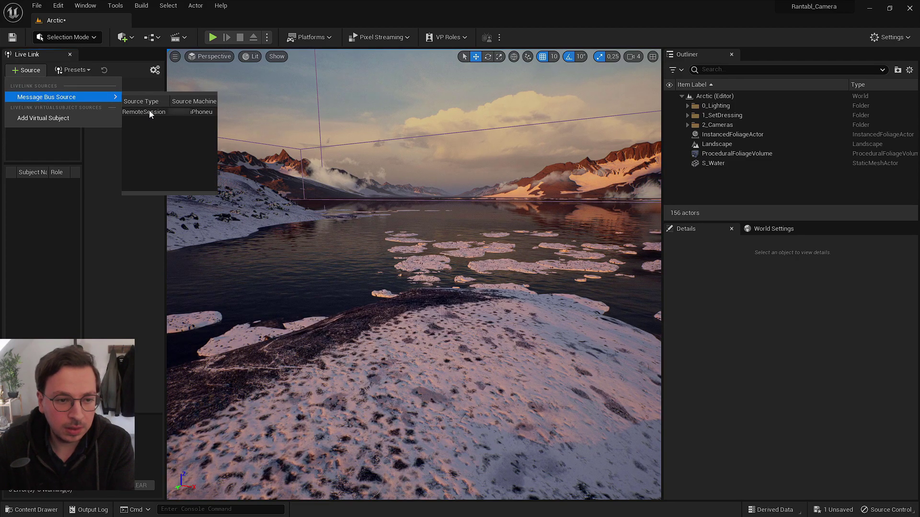
left_click(149, 111)
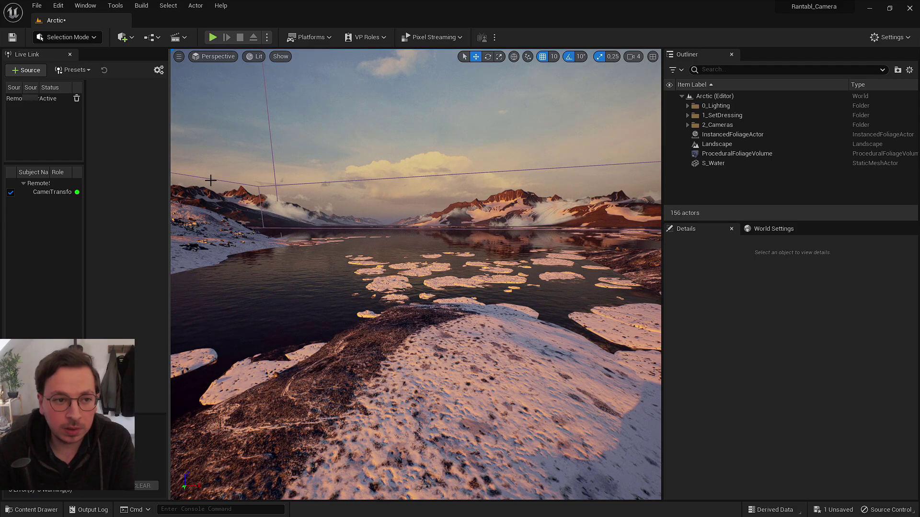
left_click(123, 40)
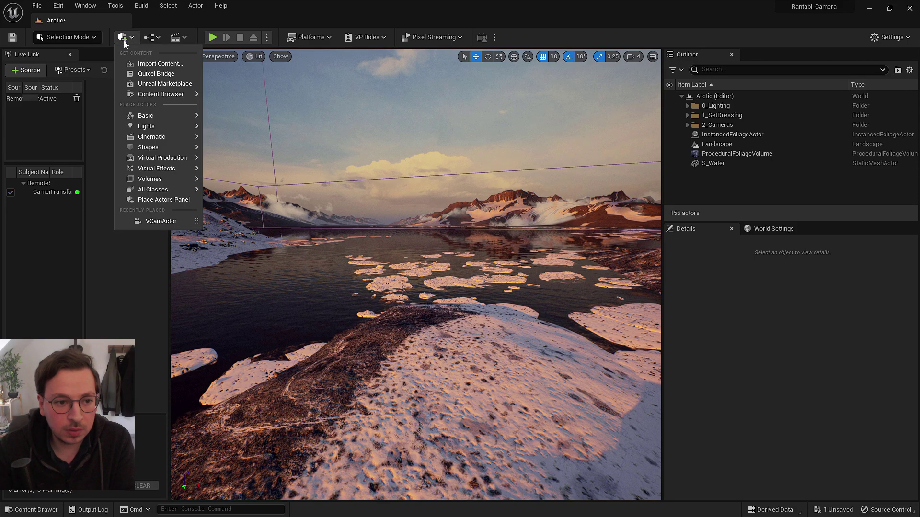
Add a VCam Actor from Virtual Production and drag it toward the foreground shore.
mouse_move(182, 164)
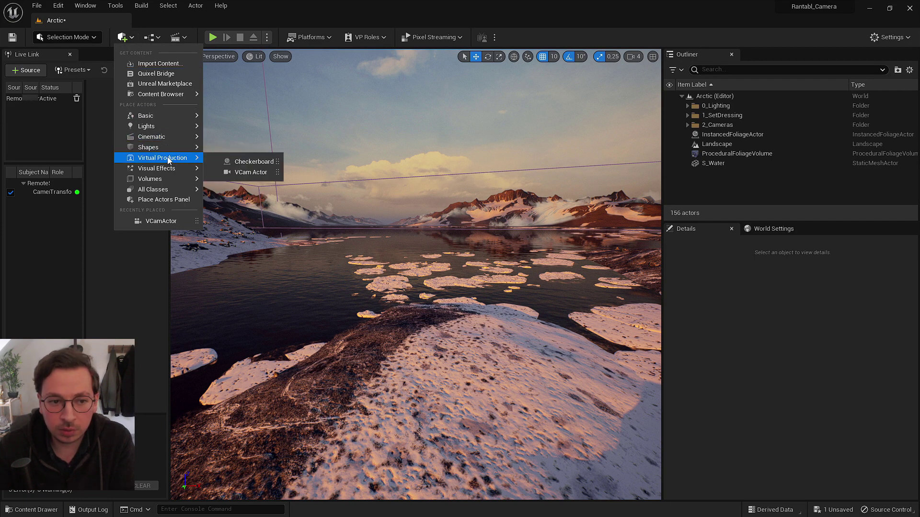
left_click(239, 172)
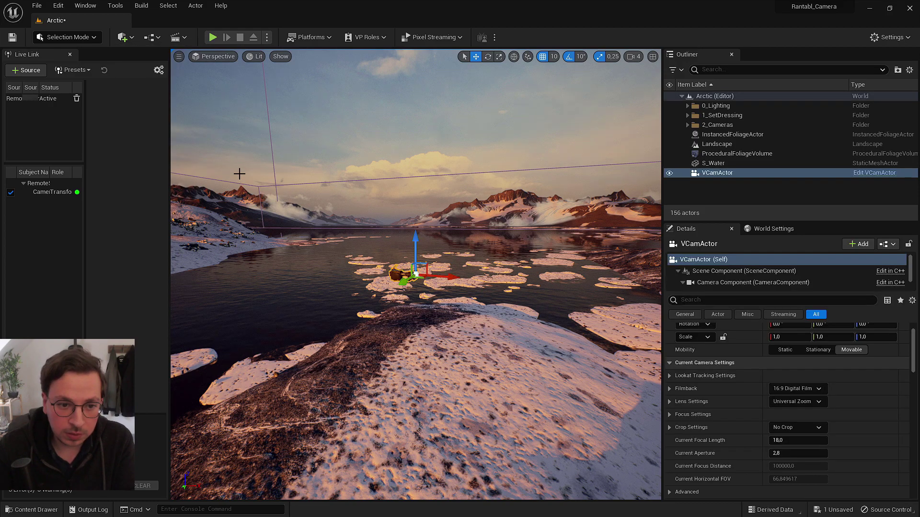
mouse_move(405, 283)
left_mouse_down()
mouse_move(447, 335)
mouse_move(446, 301)
mouse_move(463, 305)
left_mouse_up()
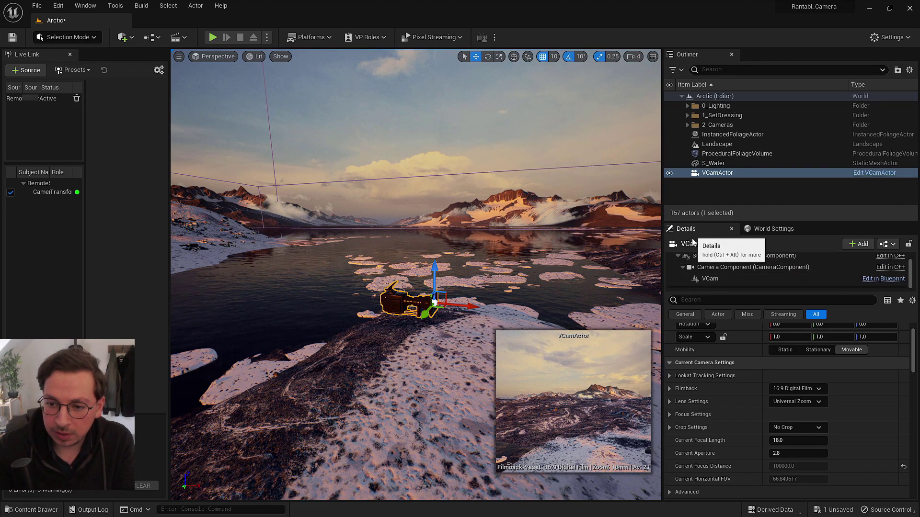
Select the VCam component and scroll its Details to the Output Providers.
scroll(708, 273, "down", 1)
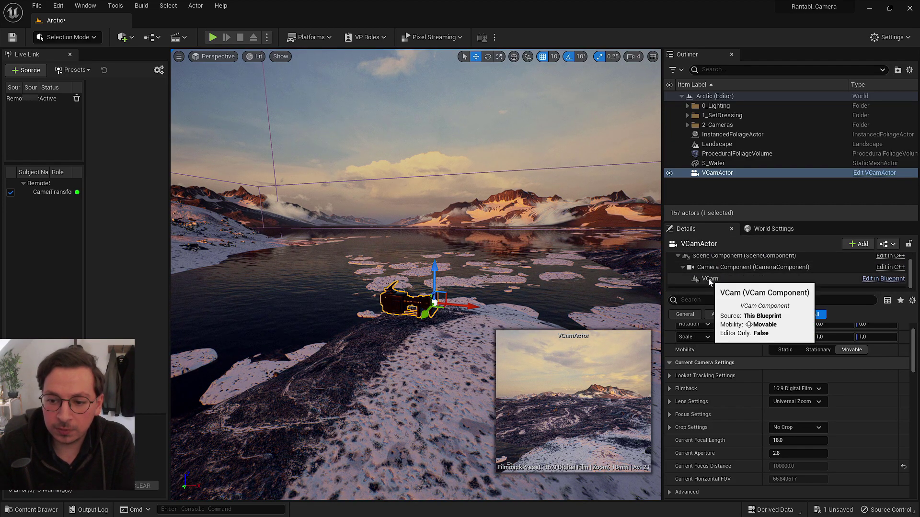
left_click(709, 279)
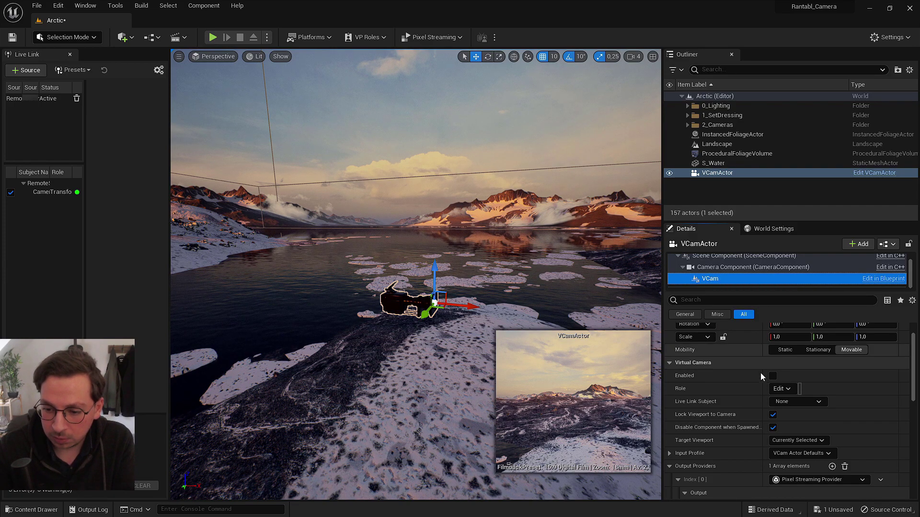
scroll(784, 426, "down", 2)
scroll(780, 428, "down", 2)
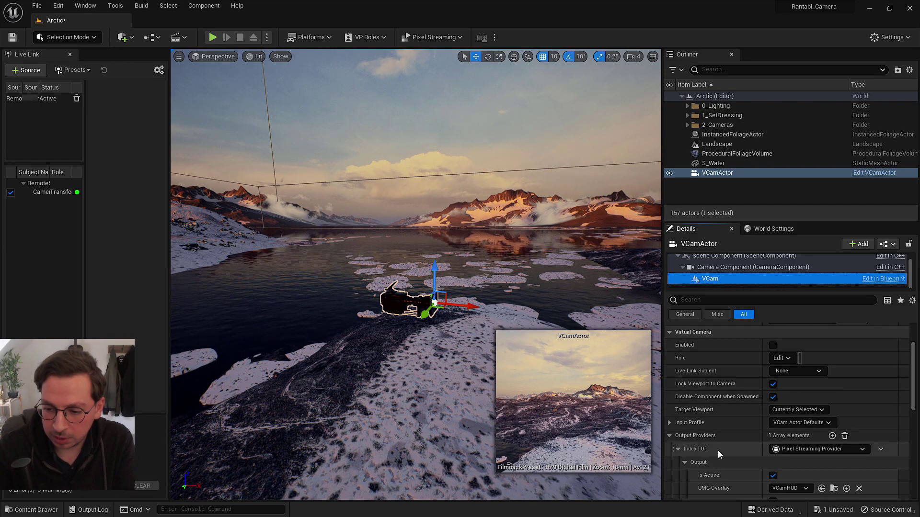
scroll(714, 448, "down", 1)
scroll(690, 429, "down", 1)
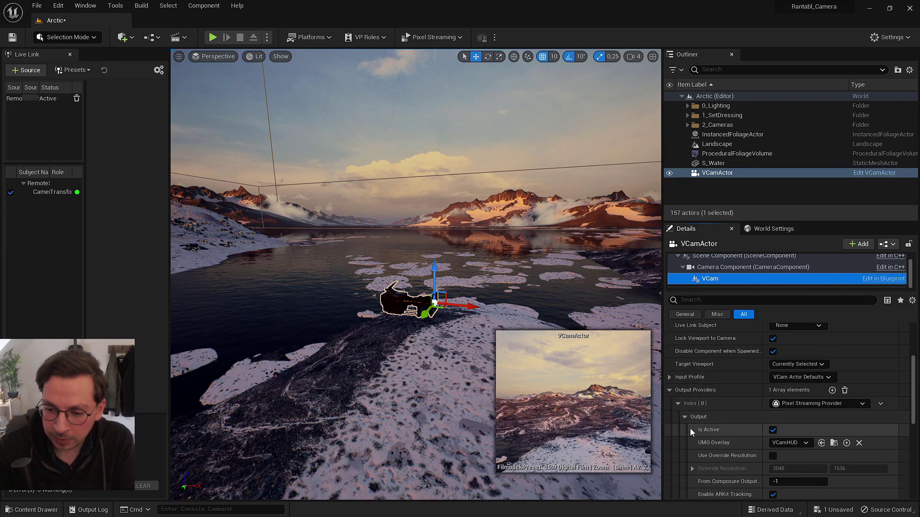
Expand Output Providers Index [0] and open the Pixel Streaming Provider type dropdown.
left_click(669, 392)
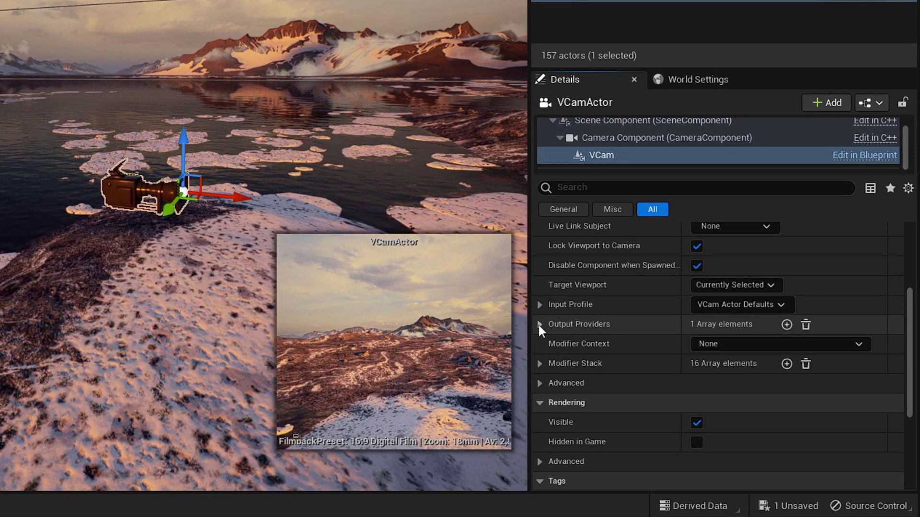
left_click(540, 324)
left_click(554, 344)
left_click(552, 344)
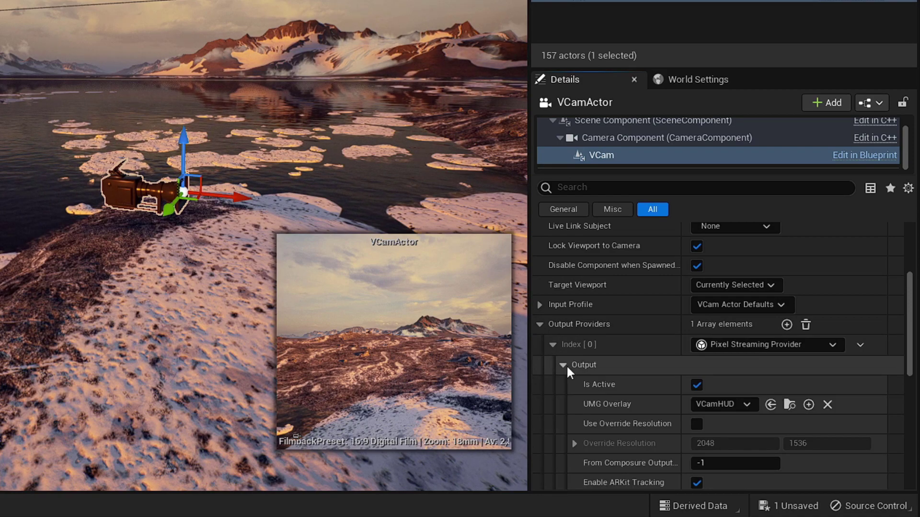
scroll(595, 358, "down", 3)
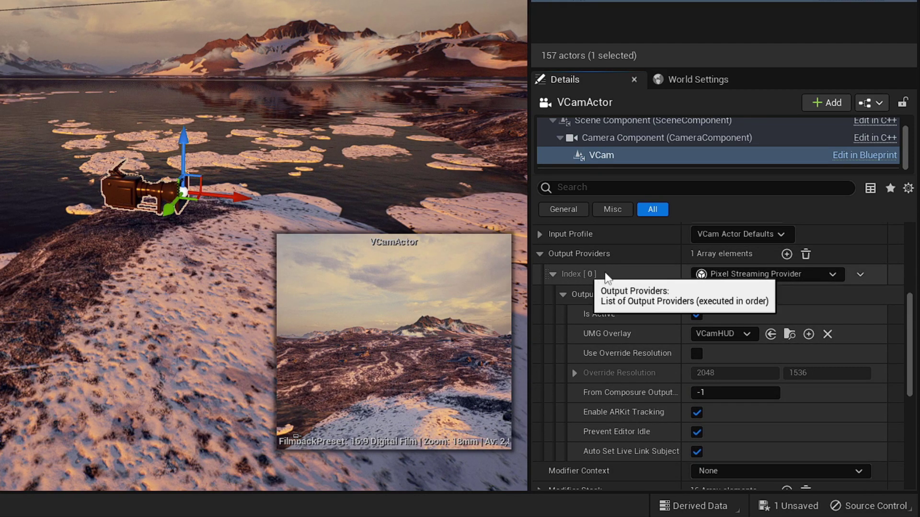
left_click(752, 273)
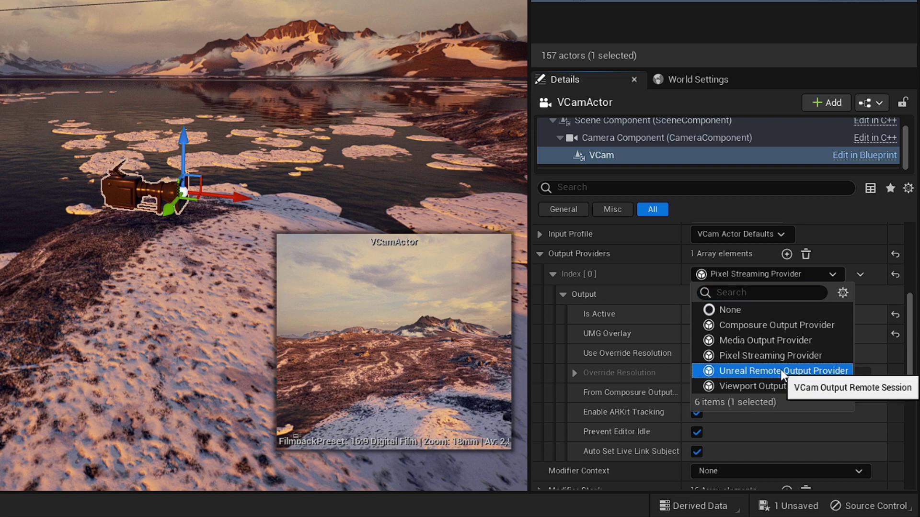
Switch Index [0] to Unreal Remote Output Provider and tick Is Active.
left_click(780, 369)
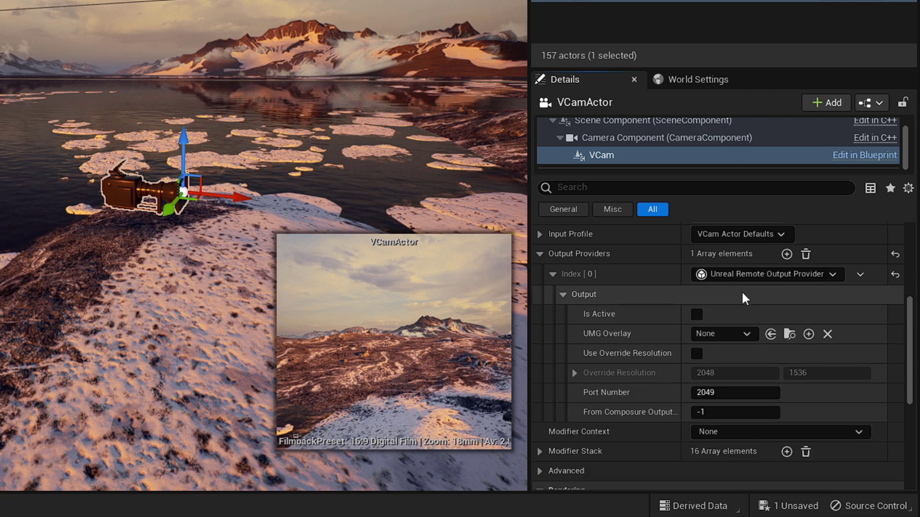
left_click(696, 315)
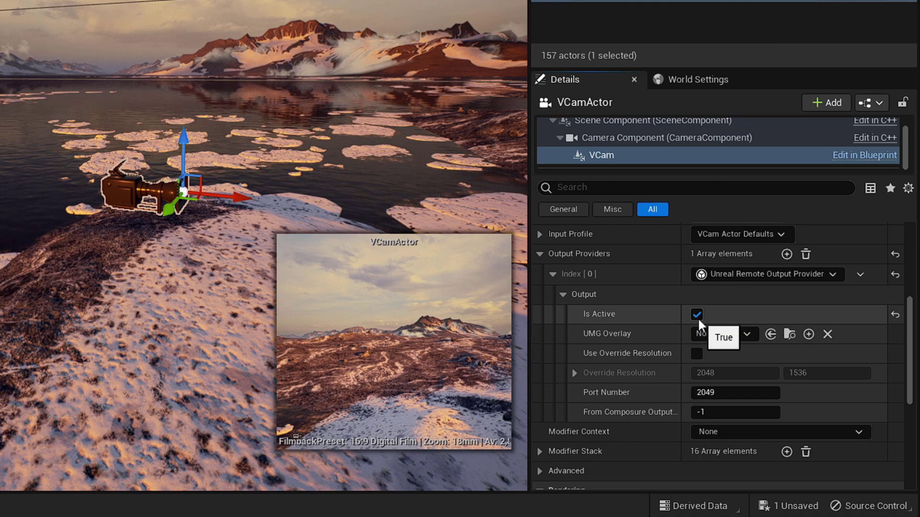
scroll(698, 317, "up", 5)
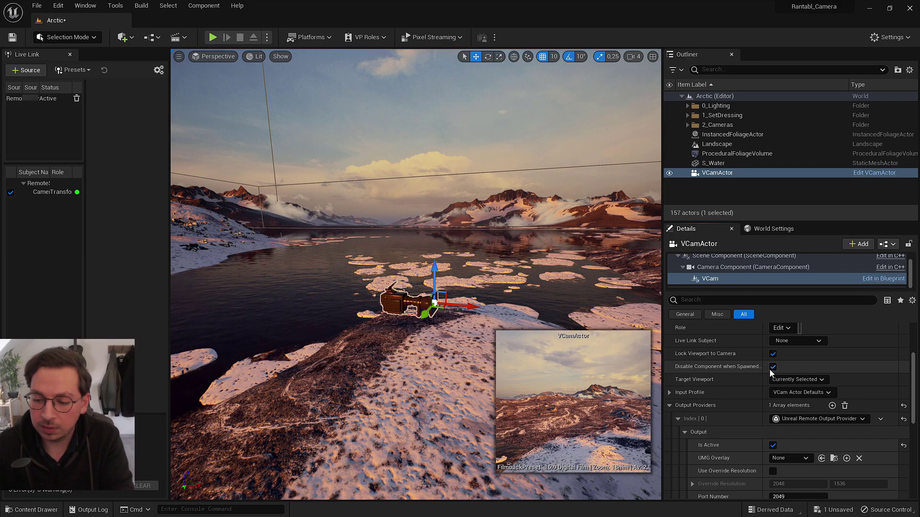
scroll(770, 376, "up", 2)
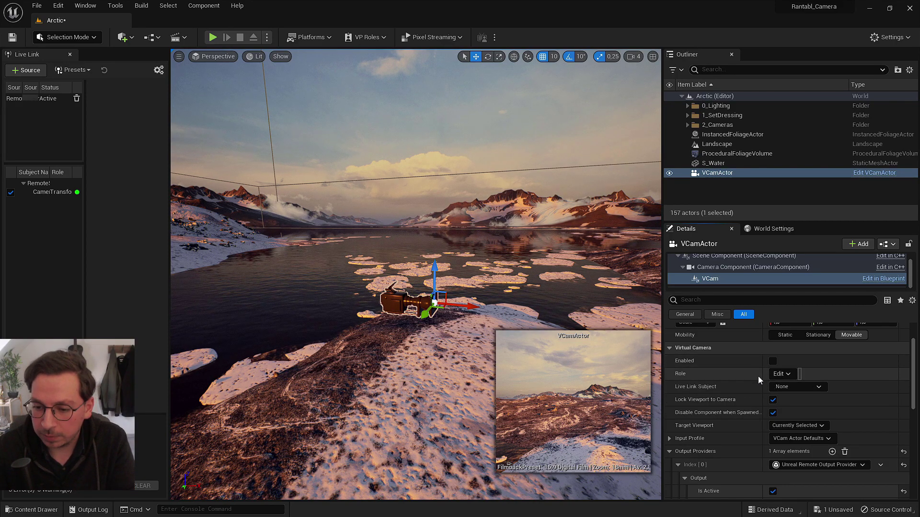
scroll(758, 375, "down", 1)
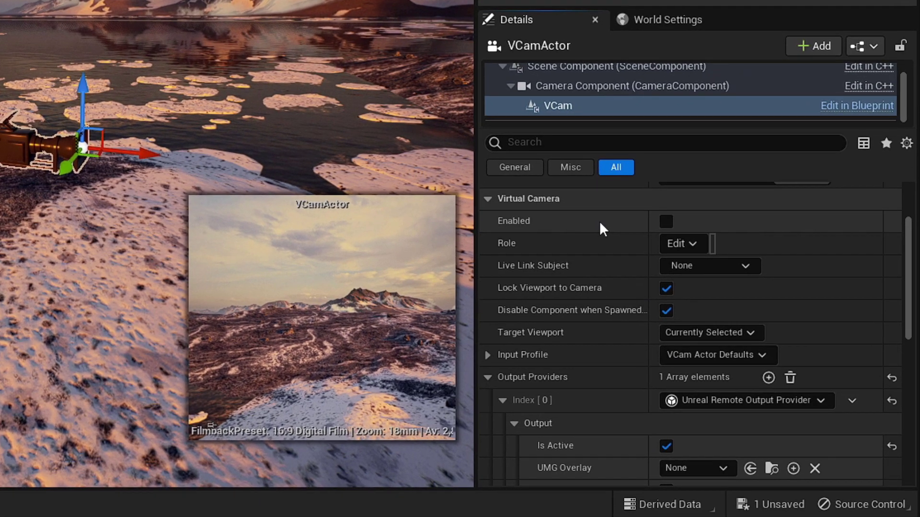
left_click(666, 222)
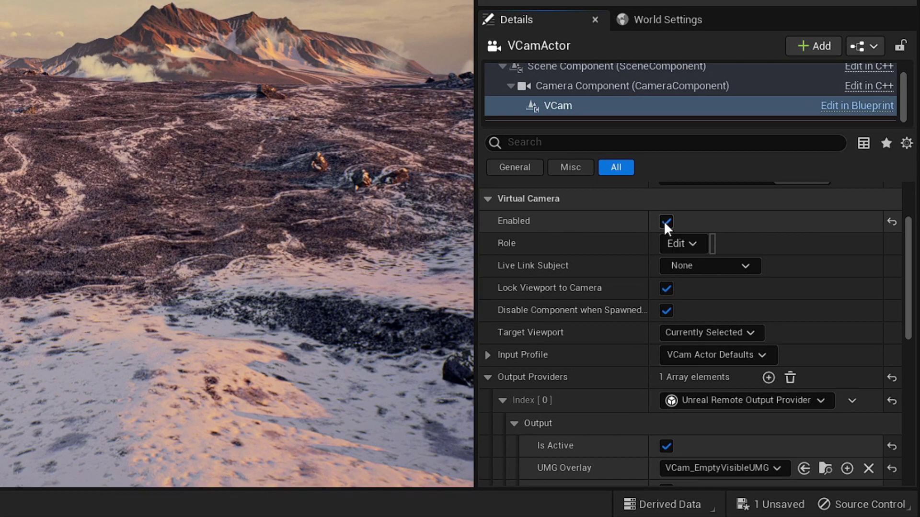
scroll(689, 288, "down", 5)
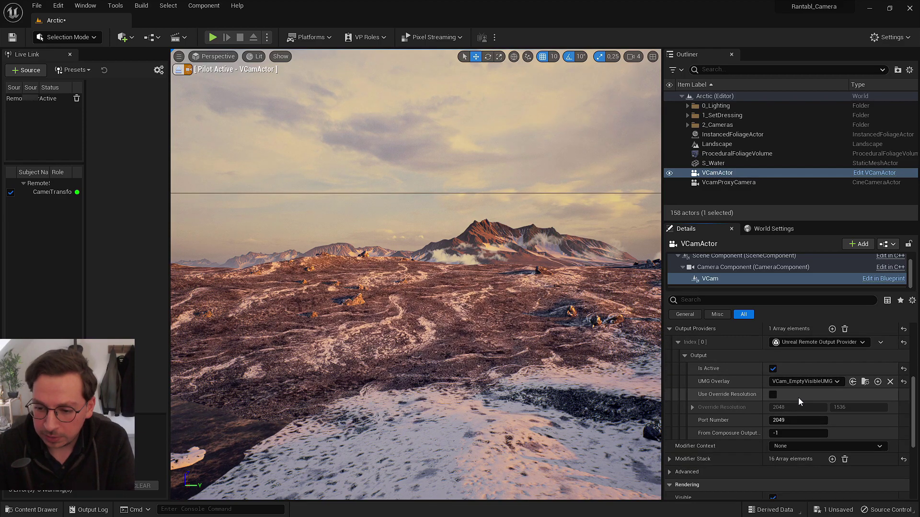
scroll(798, 397, "up", 3)
scroll(798, 398, "up", 1)
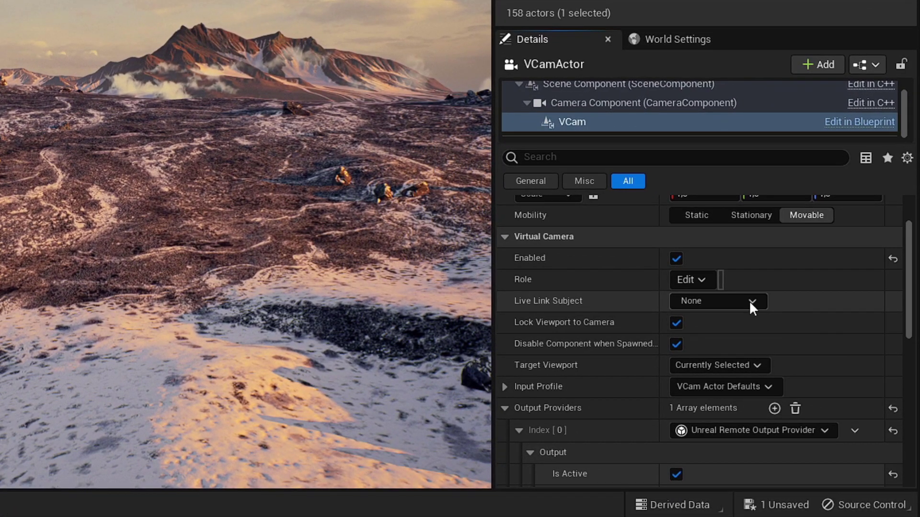
Set the Live Link Subject to CameraTransform.
left_click(750, 302)
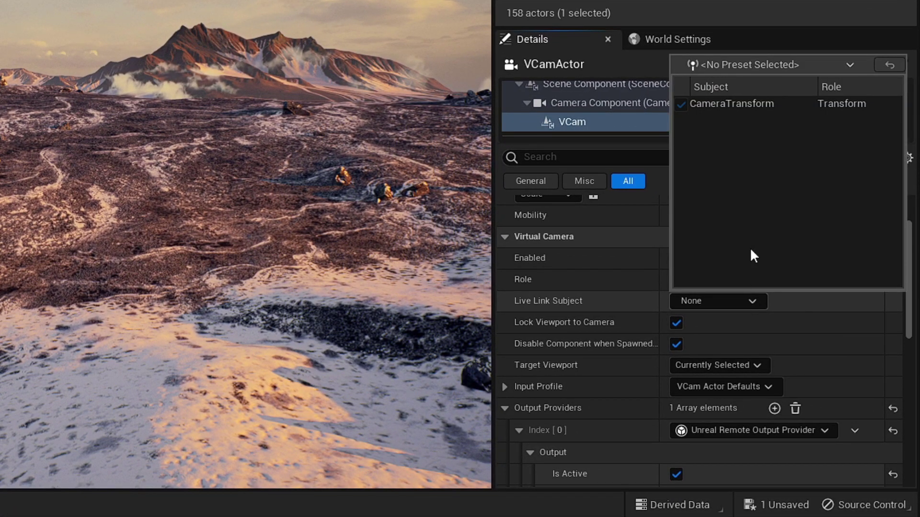
left_click(700, 104)
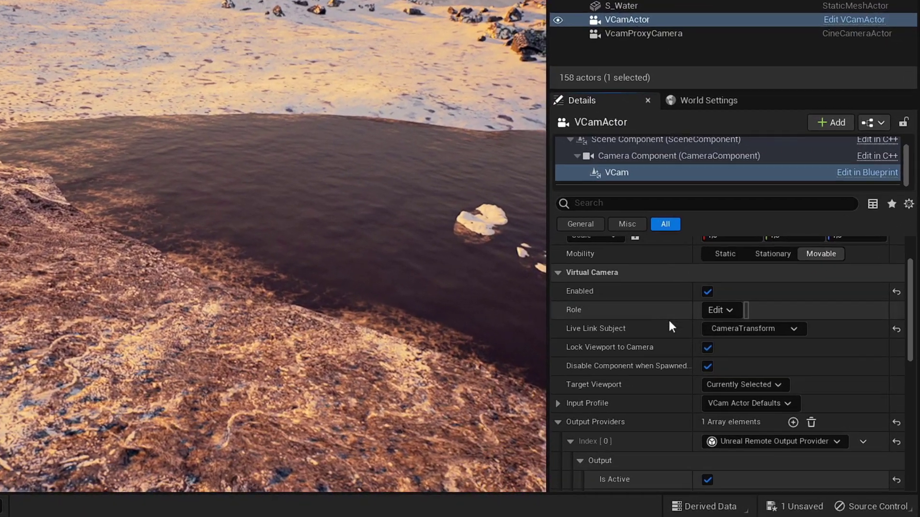
Search 'vc' in the UMG Overlay list and set VCam2UI as the virtual camera overlay.
scroll(666, 320, "down", 3)
scroll(666, 321, "down", 3)
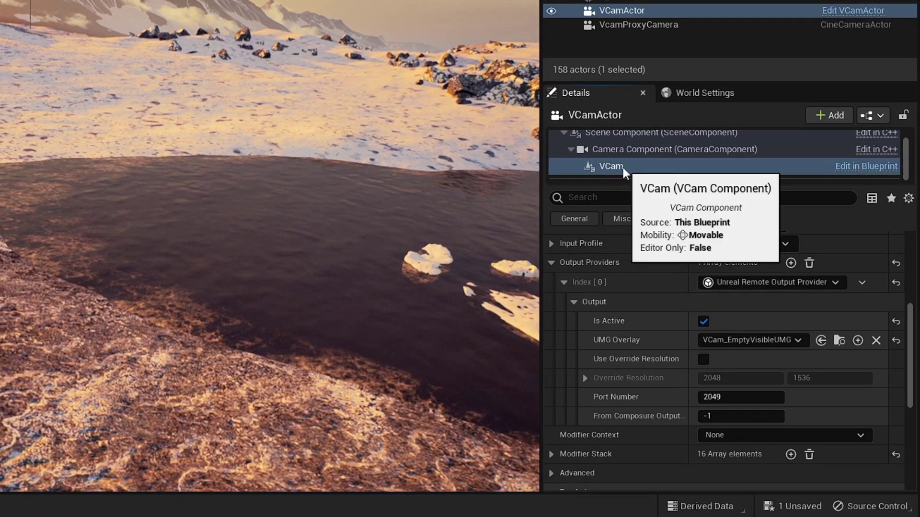
scroll(653, 312, "down", 1)
scroll(663, 316, "down", 1)
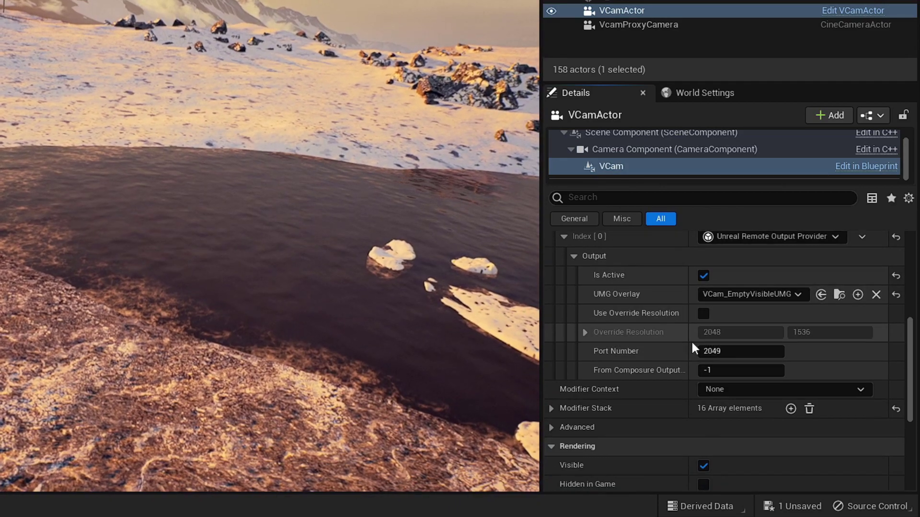
scroll(691, 340, "down", 2)
scroll(617, 369, "up", 5)
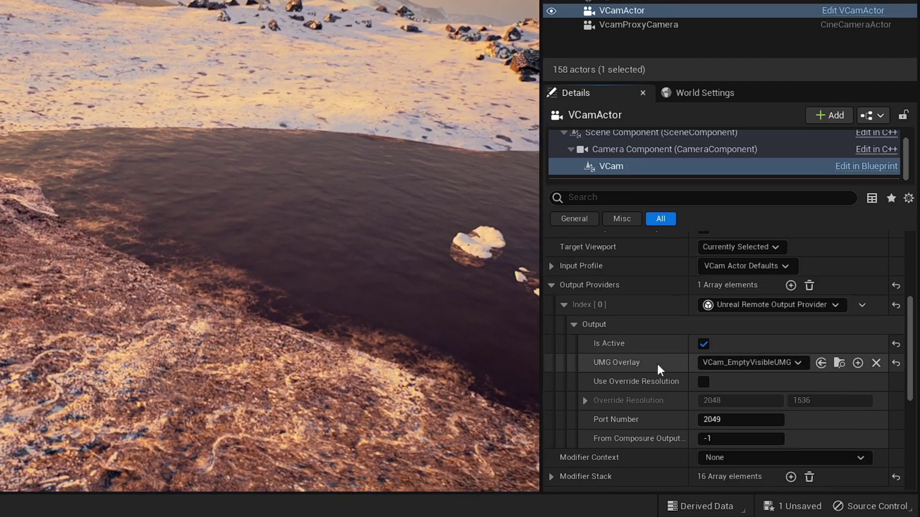
left_click(729, 363)
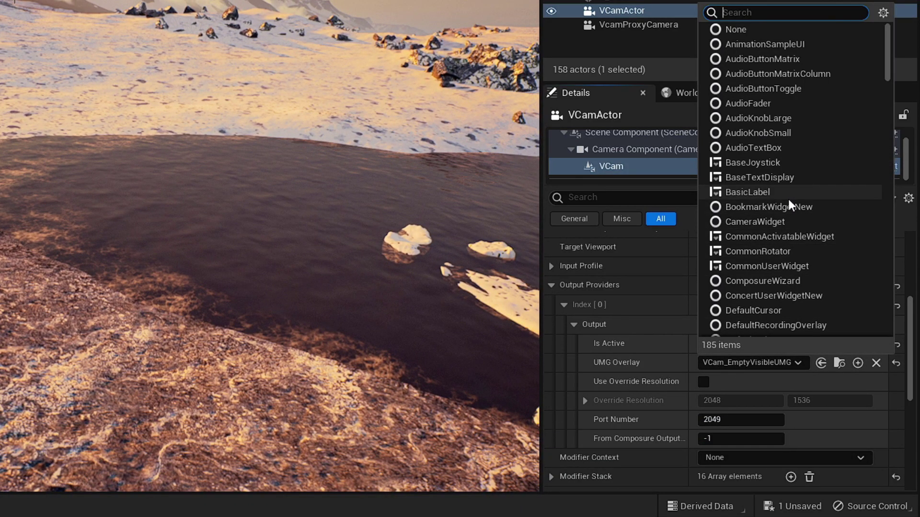
type("vc")
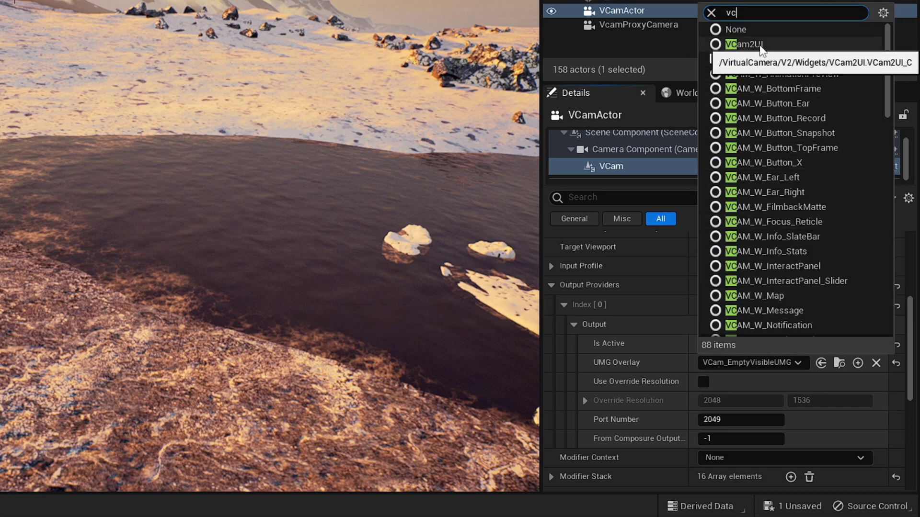
left_click(757, 45)
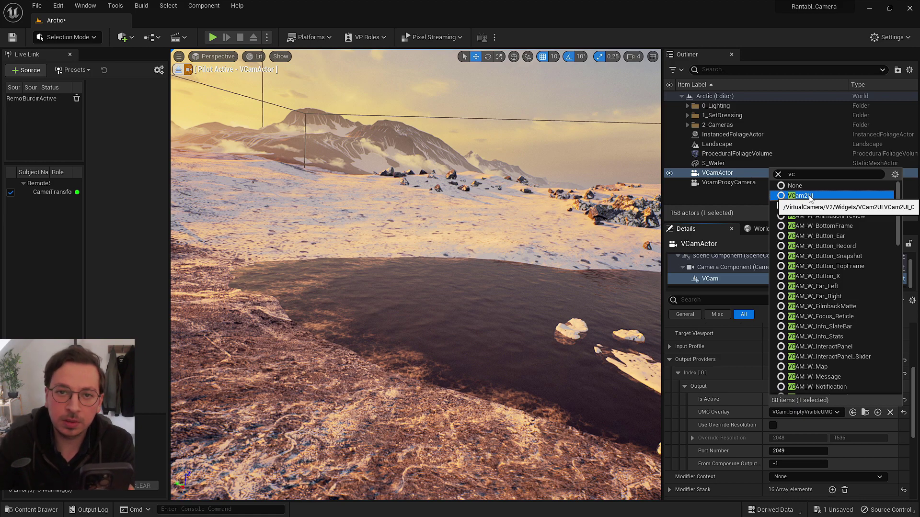
left_click(809, 196)
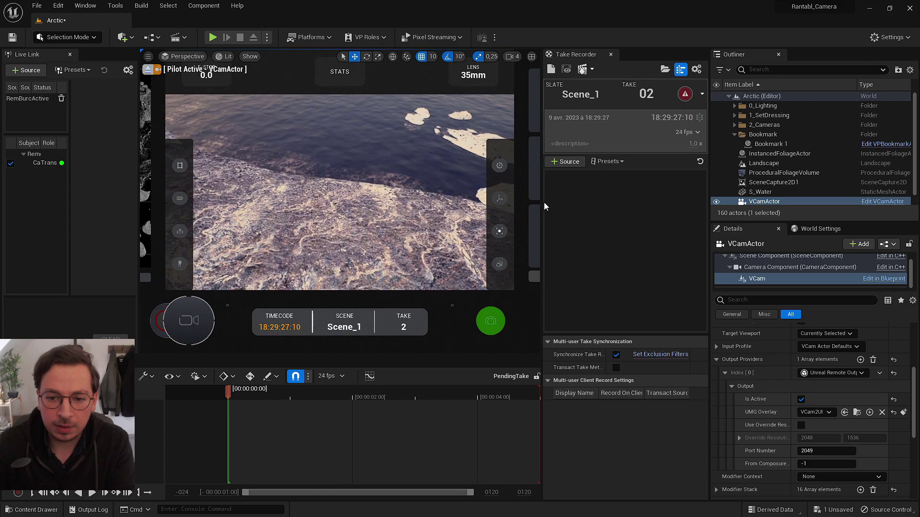
Widen the viewport by narrowing the Take Recorder and Live Link panels, then start a take.
left_click_drag(544, 206, 559, 206)
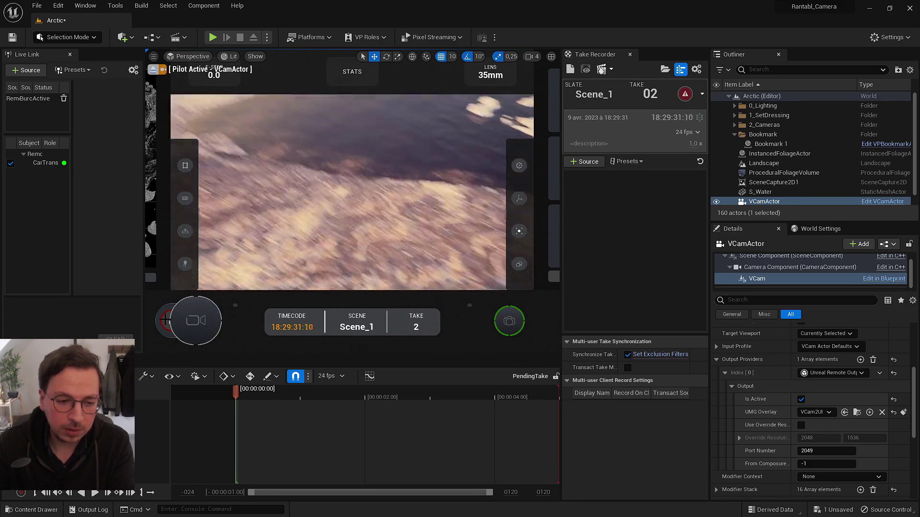
left_click_drag(144, 309, 97, 310)
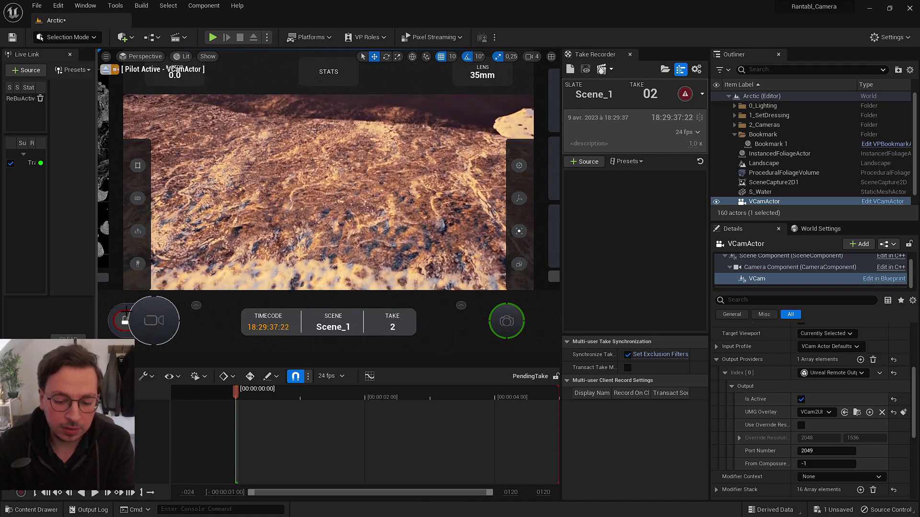
left_click(119, 322)
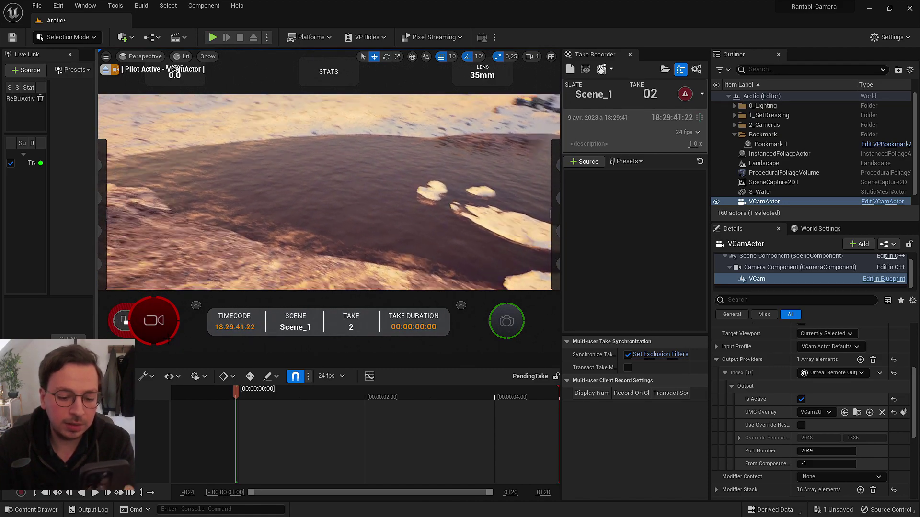
Select VCamActor's VCam component and scroll its Details down to Output Providers.
left_click(764, 162)
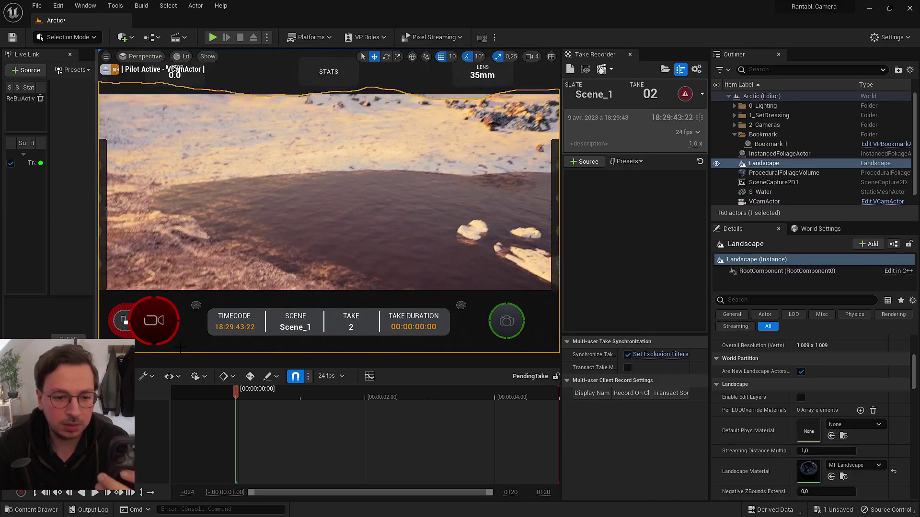
scroll(784, 179, "down", 1)
left_click(764, 190)
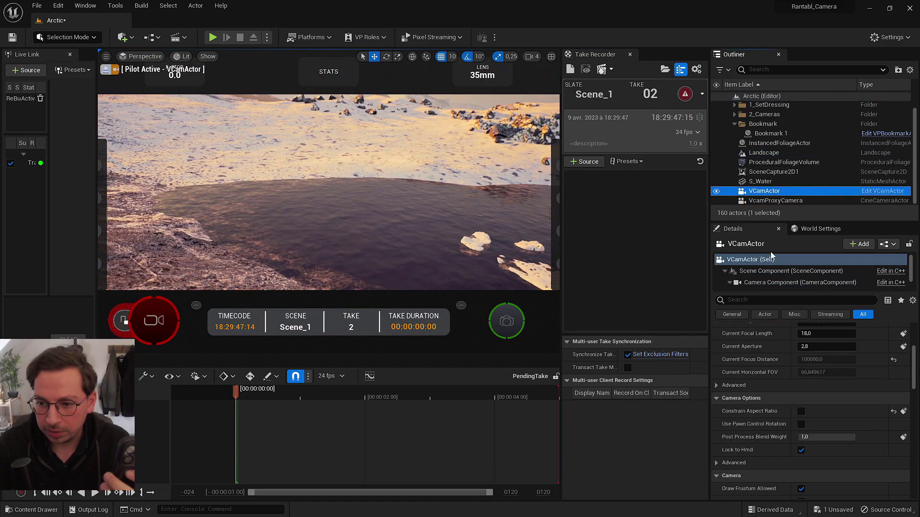
scroll(762, 273, "down", 1)
left_click(761, 278)
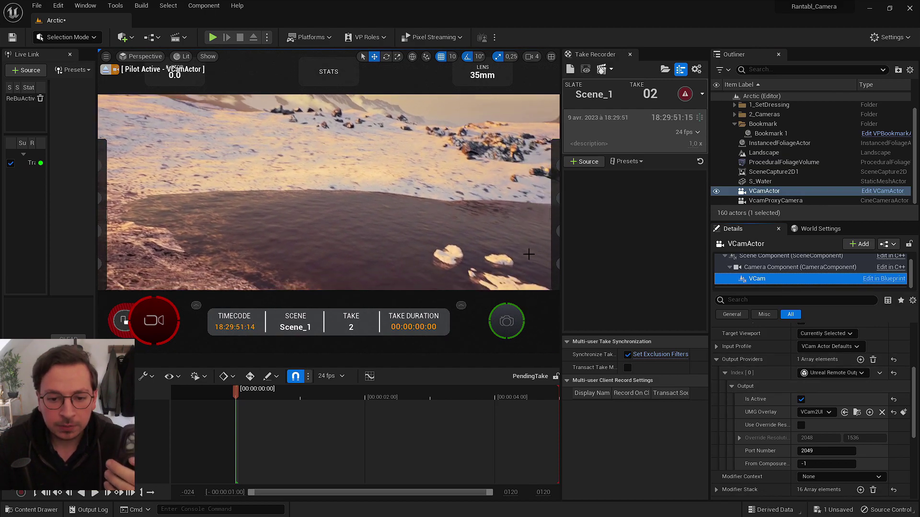
key("Escape")
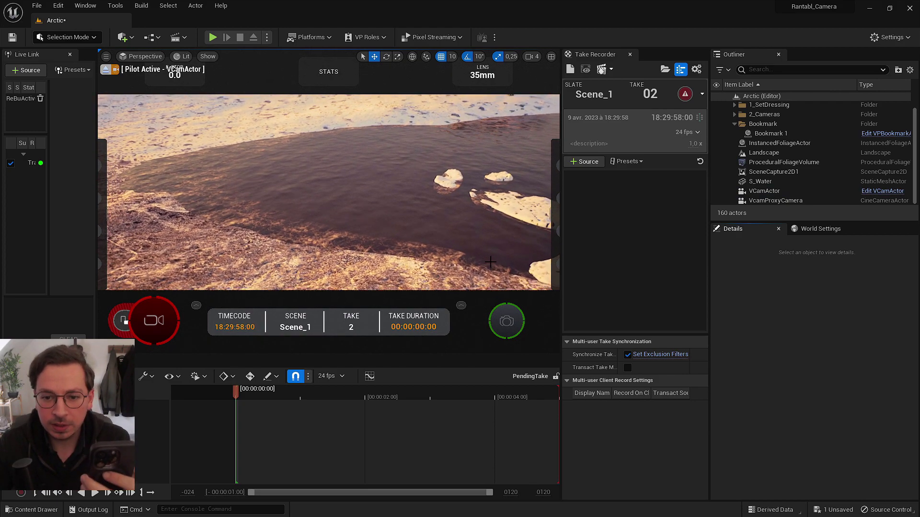
left_click(773, 191)
scroll(766, 364, "down", 3)
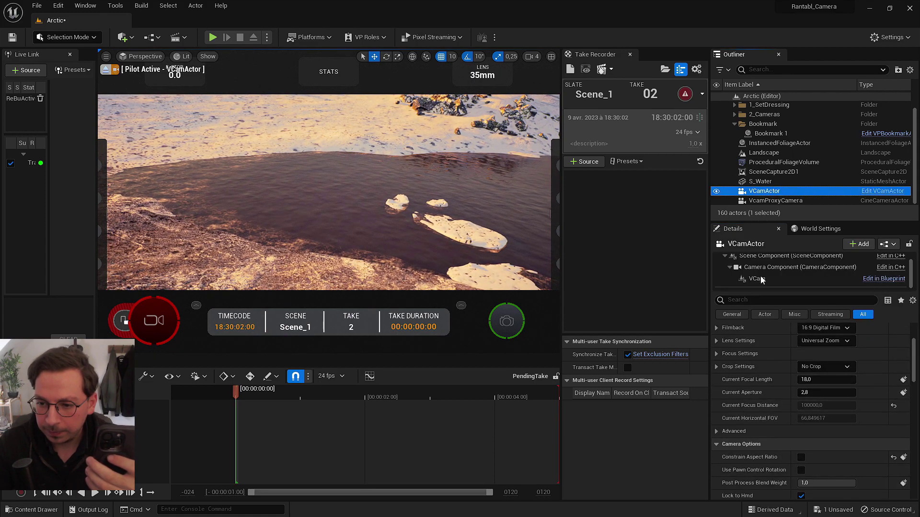
left_click(761, 280)
scroll(799, 422, "down", 3)
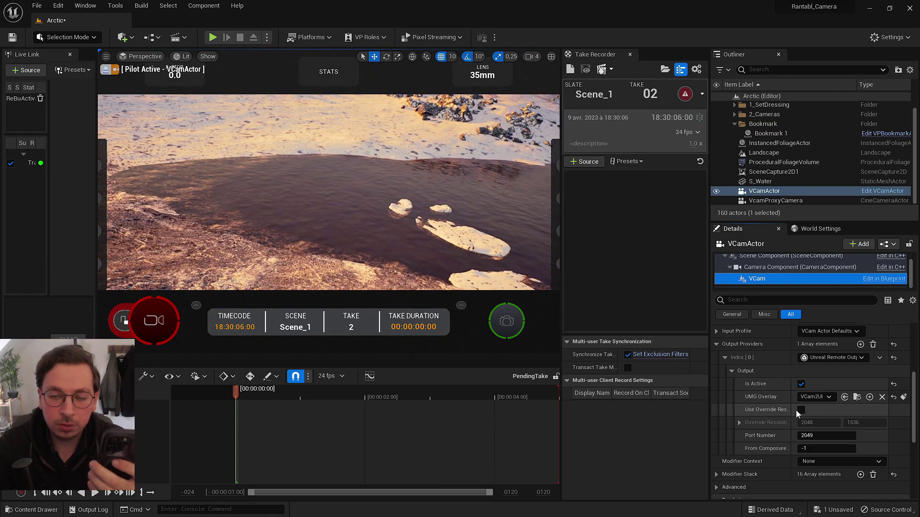
Enable the 2048 x 1536 override resolution on the VCam output and start recording take 2.
left_click(800, 411)
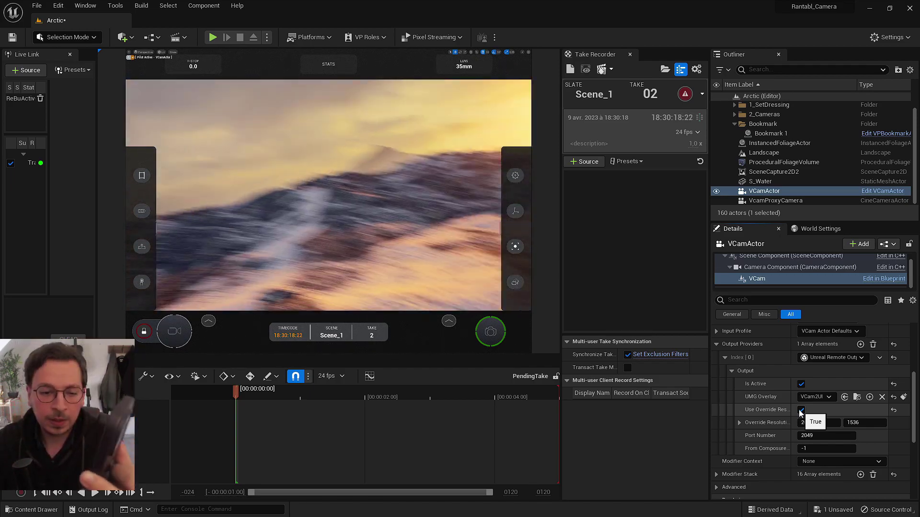
left_click(143, 331)
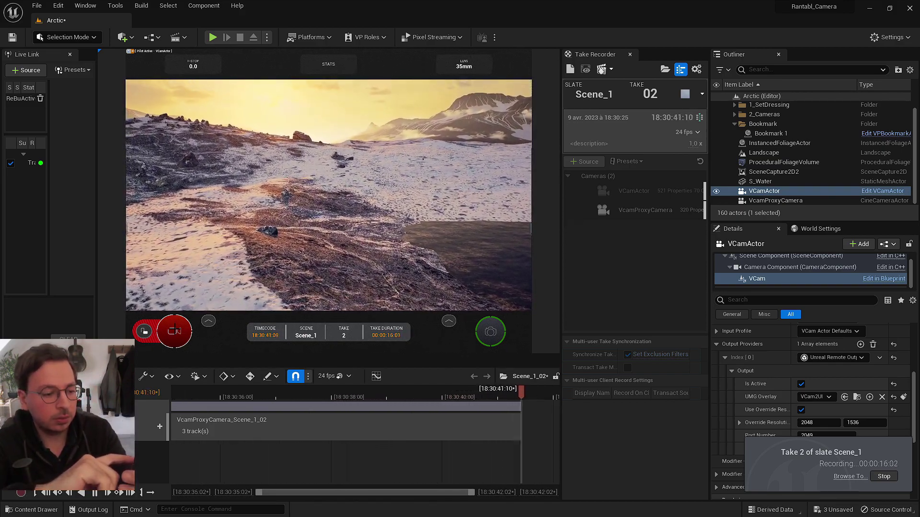
Stop take 2, switch Take Recorder from 24 to 30 fps, and record take 3.
left_click(175, 331)
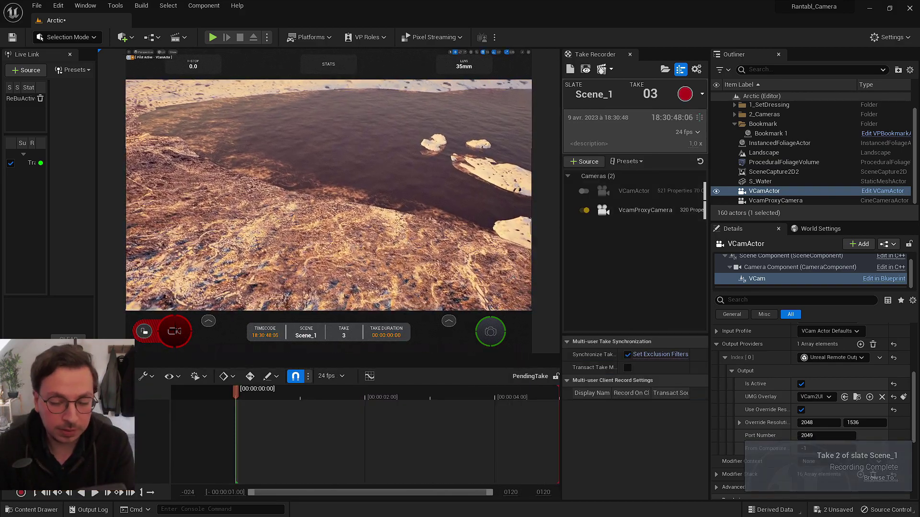
left_click(697, 133)
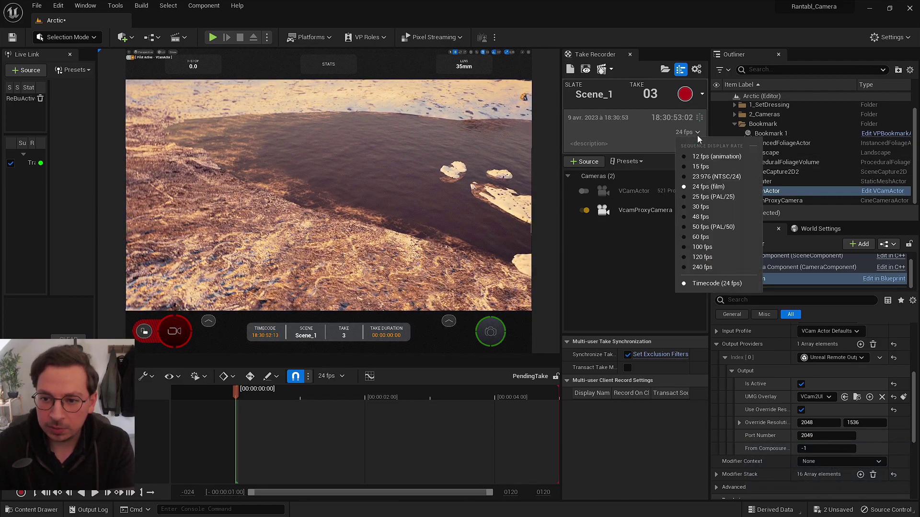
left_click(700, 207)
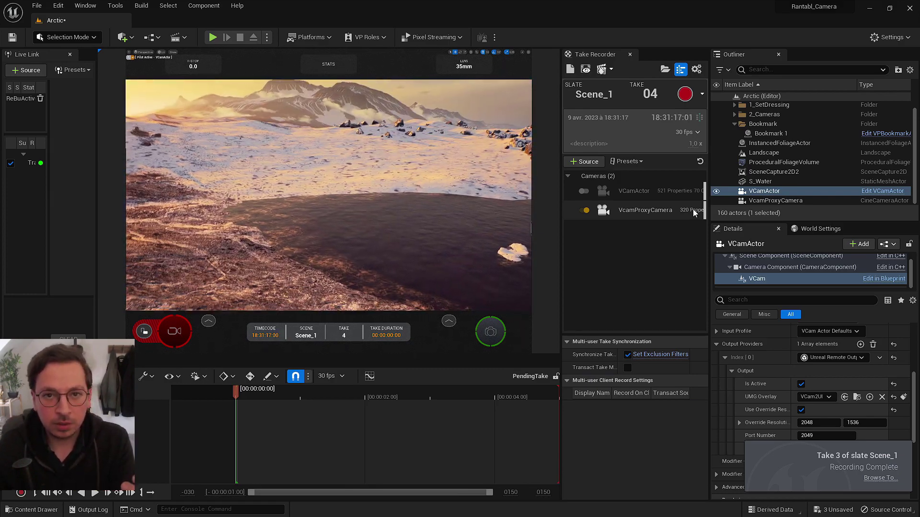
left_click(208, 321)
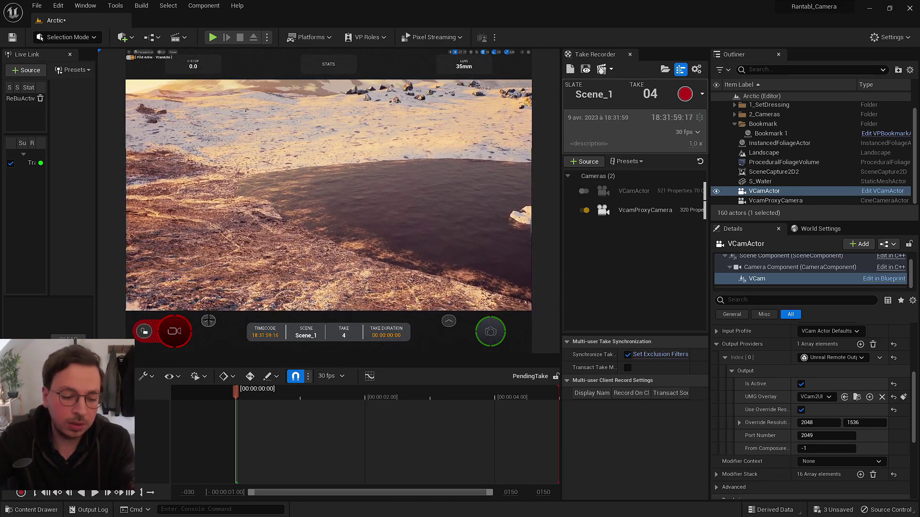
left_click(208, 321)
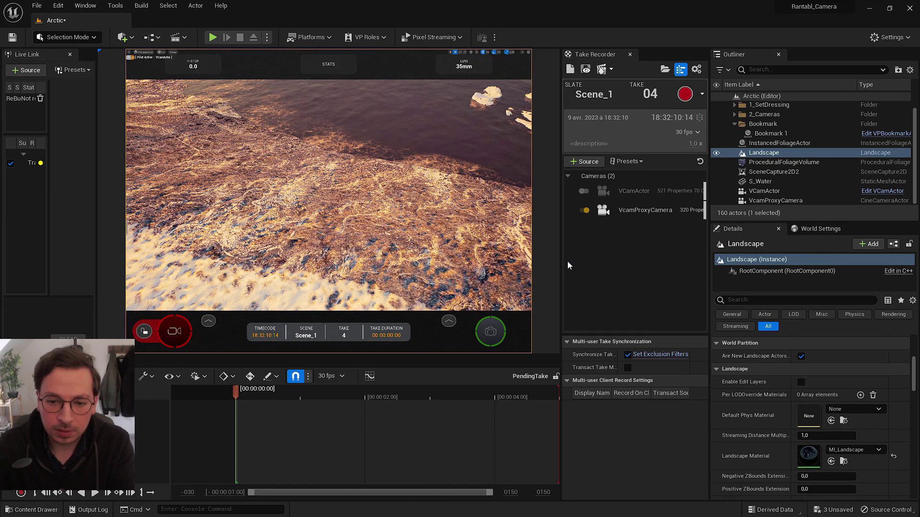
Open the Scene_1_03 take from Cinematics > Takes > 2023-04-09 in Sequencer.
left_click(44, 512)
left_click(242, 468)
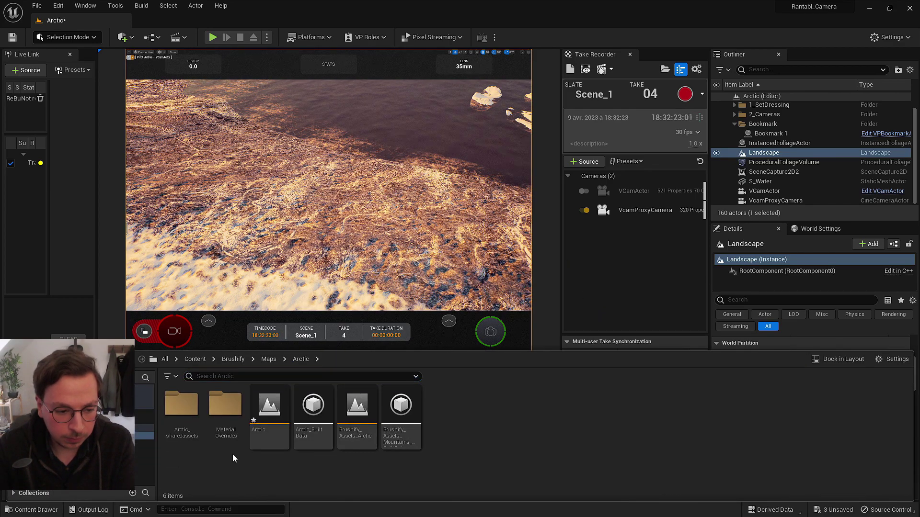
left_click(144, 467)
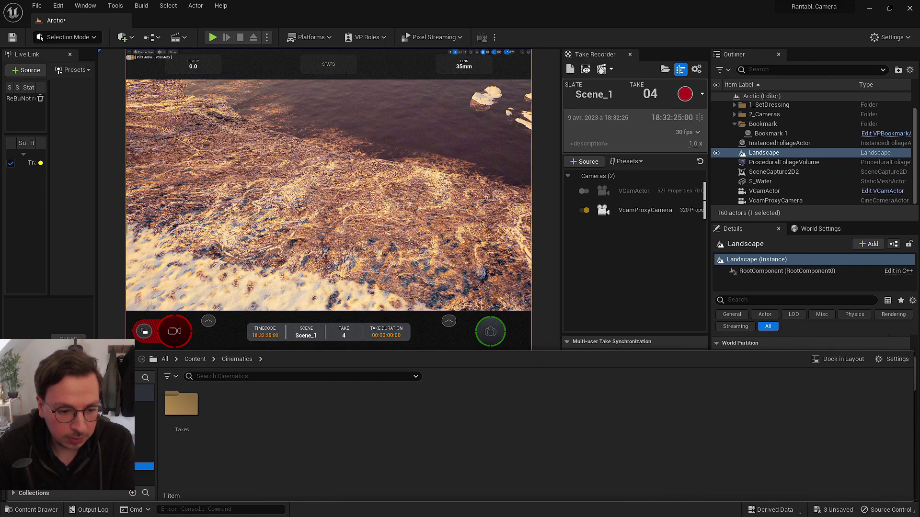
double_click(183, 431)
double_click(198, 428)
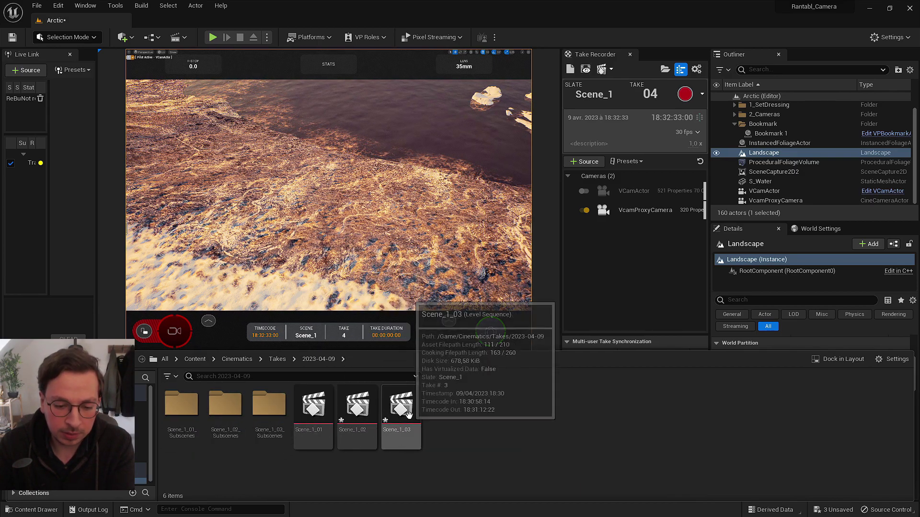
double_click(406, 419)
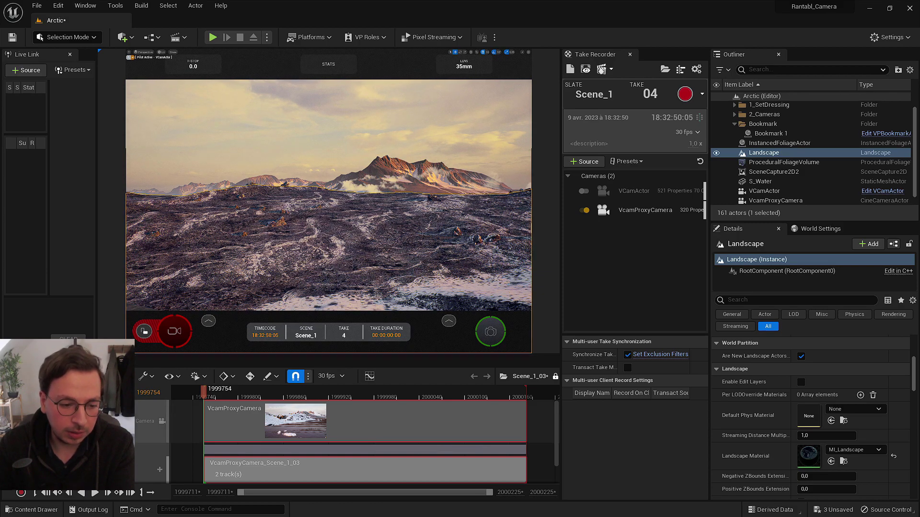
Uncheck Is Active on the VCamActor's output provider, then select the VcamProxyCamera section.
scroll(287, 422, "down", 1)
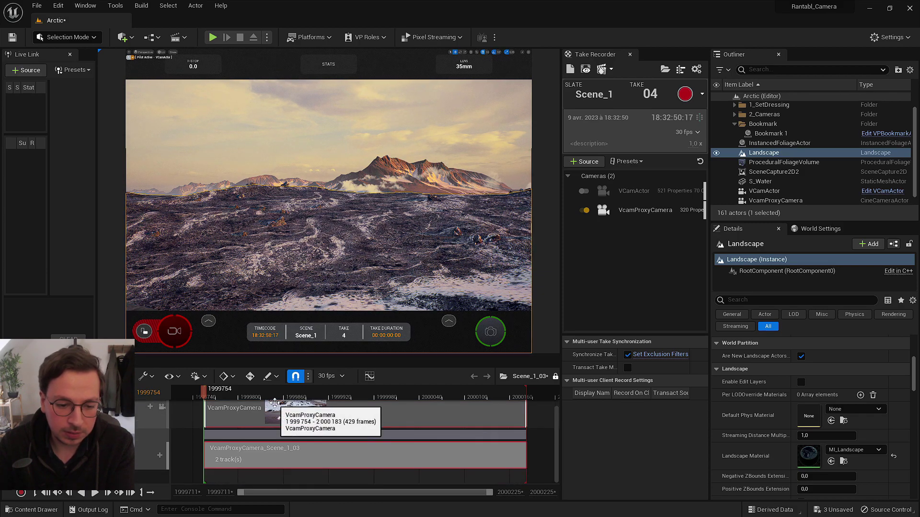
scroll(759, 186, "down", 1)
left_click(762, 182)
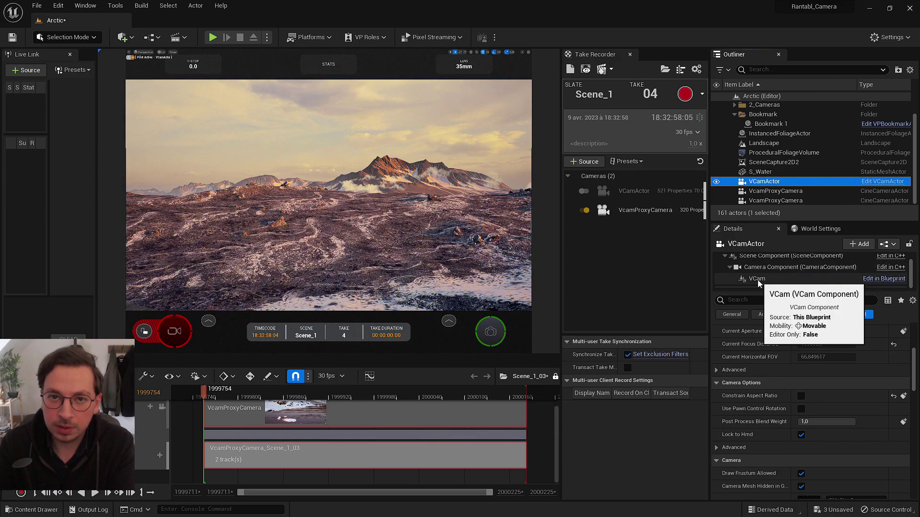
left_click(758, 280)
scroll(828, 398, "down", 2)
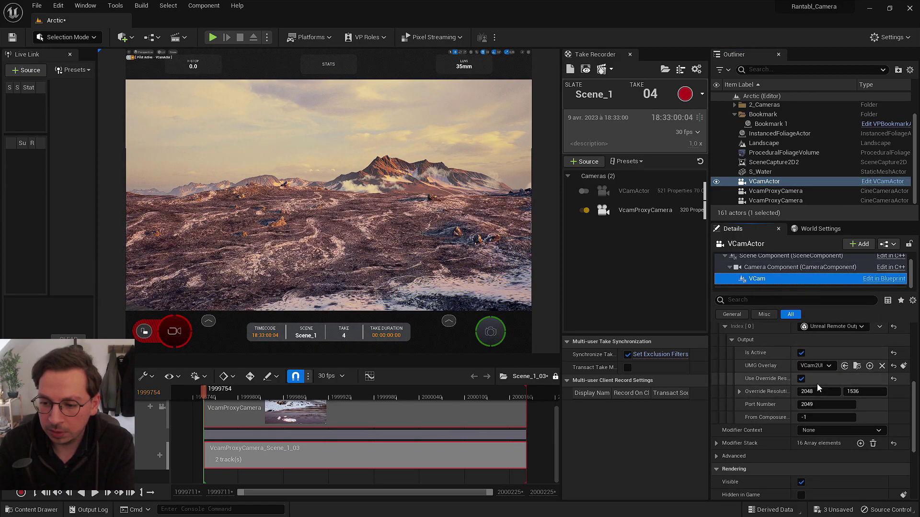
scroll(817, 385, "up", 1)
left_click(802, 369)
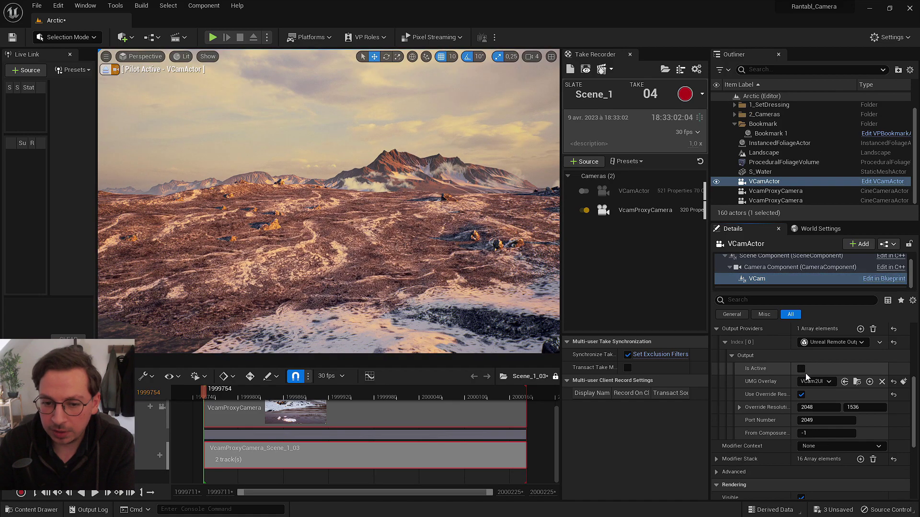
left_click(249, 416)
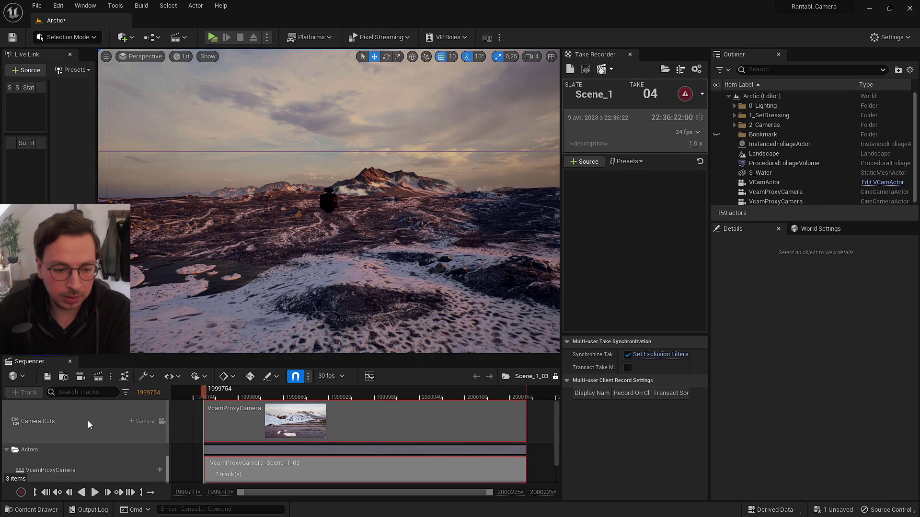
Lock the viewport to Camera Cuts, play the Scene_1_03 shot, and open Render Movie Settings.
left_click(163, 421)
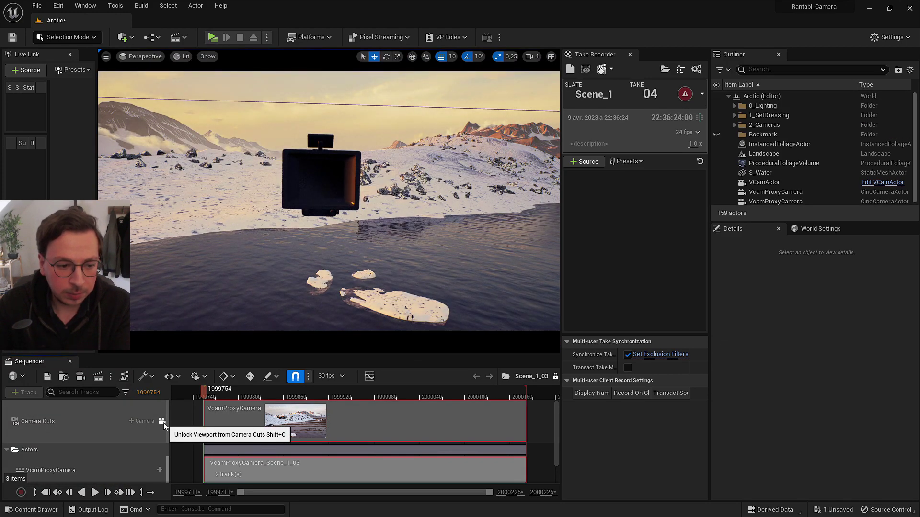
left_click(94, 493)
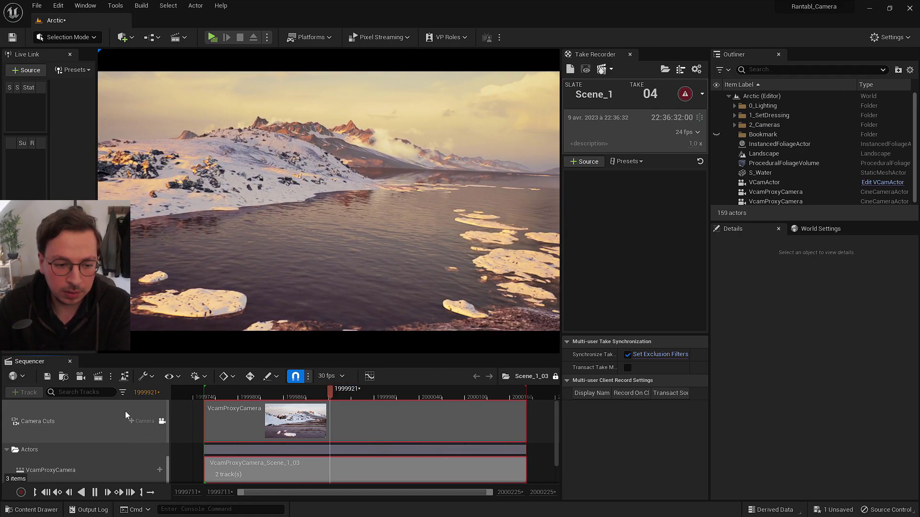
left_click(98, 377)
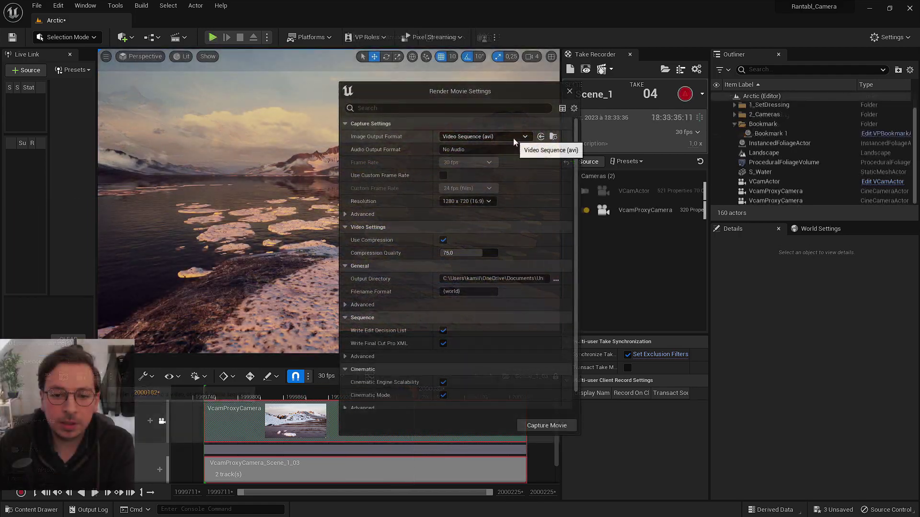
Set the AVI render to 1920 x 1080 with a custom 30 fps frame rate and capture it.
left_click(486, 202)
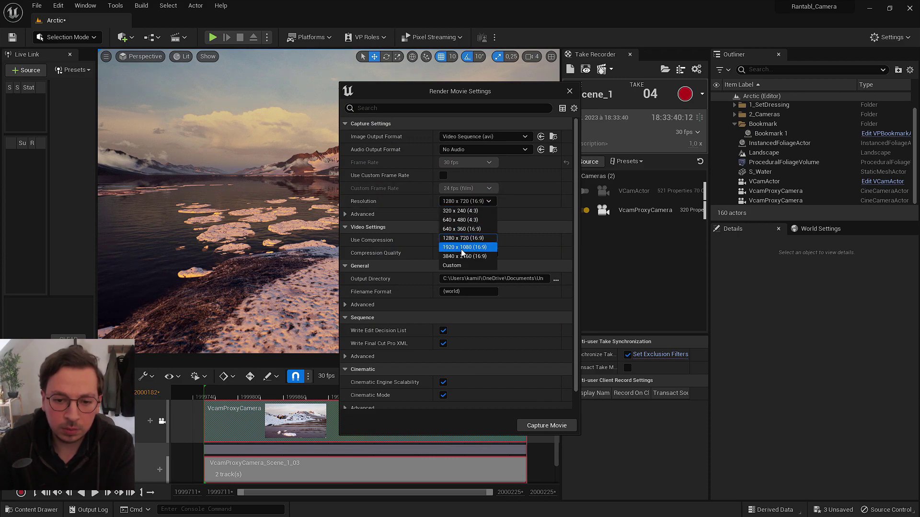
left_click(464, 248)
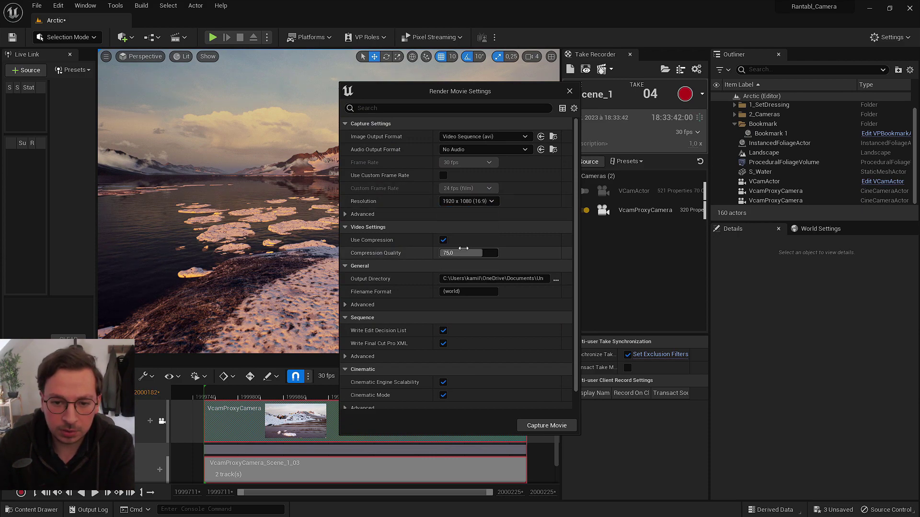
left_click(443, 176)
left_click(463, 190)
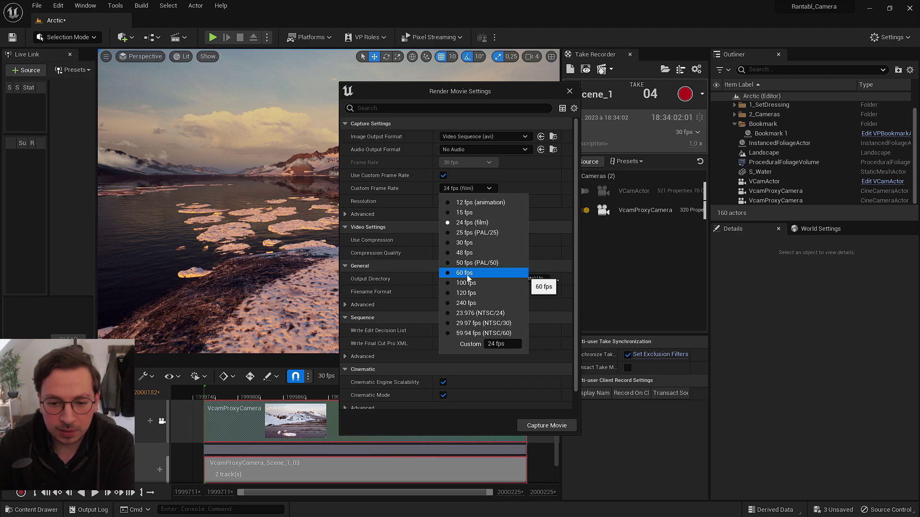
left_click(459, 244)
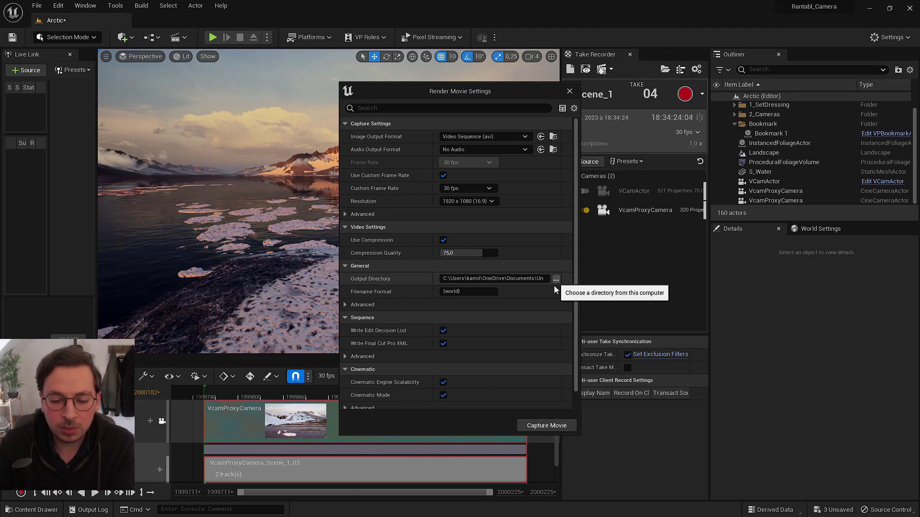
left_click(546, 426)
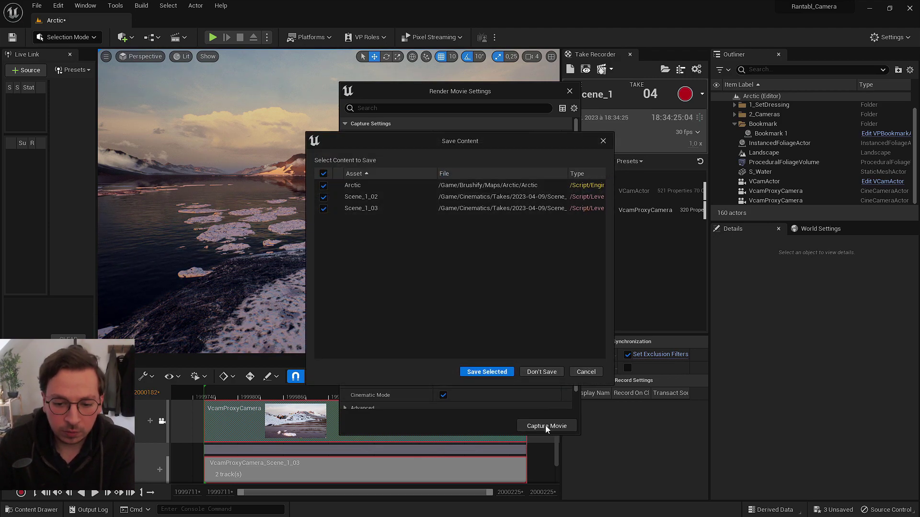
Save the Arctic level and take sequences, then move the render preview window aside.
left_click(500, 373)
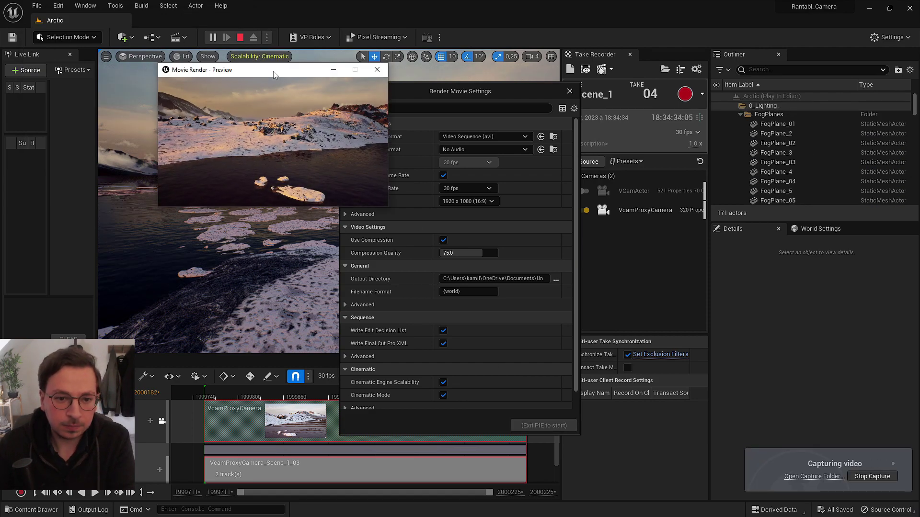
left_click_drag(274, 74, 251, 90)
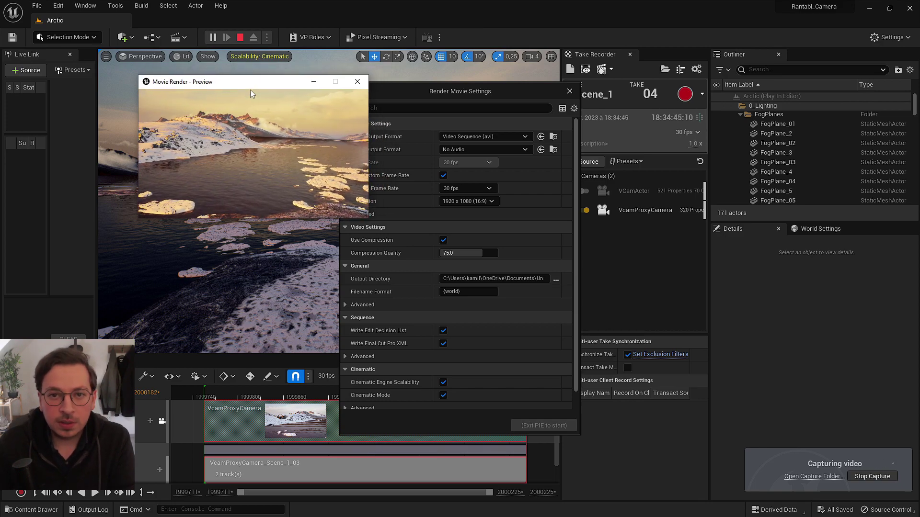